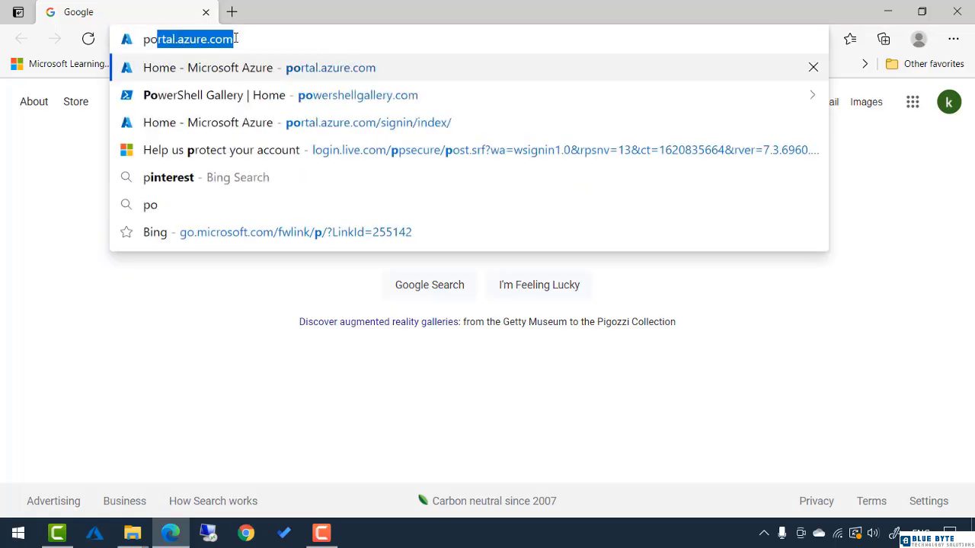
Step: Go to portal.azure.com and start creating a new virtual machine, collapsing the virtual machines list beside the form
key(Return)
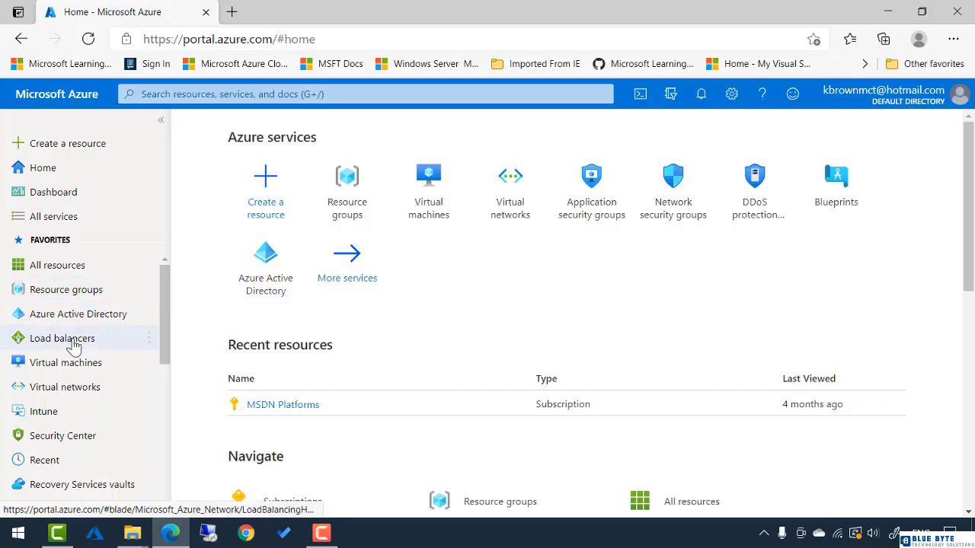
mouse_move(64, 368)
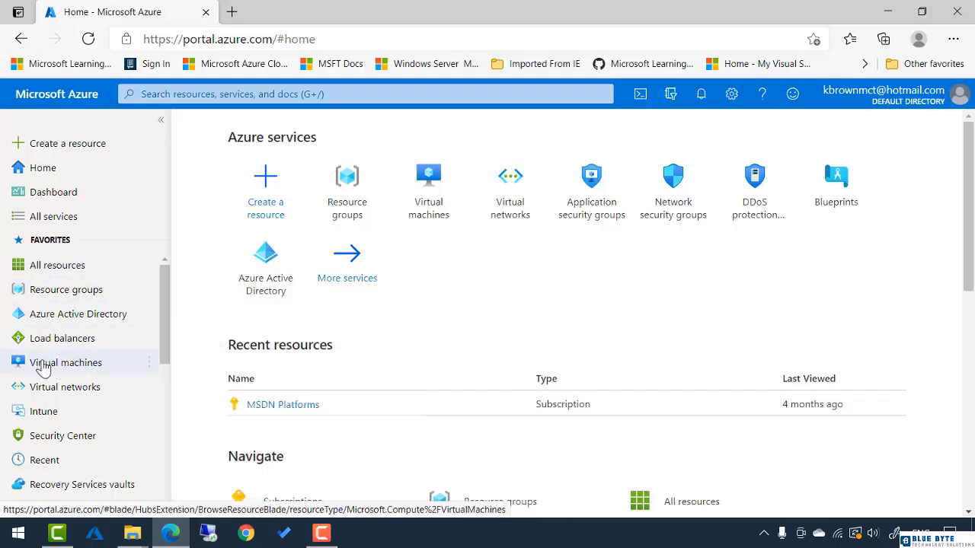
click(43, 367)
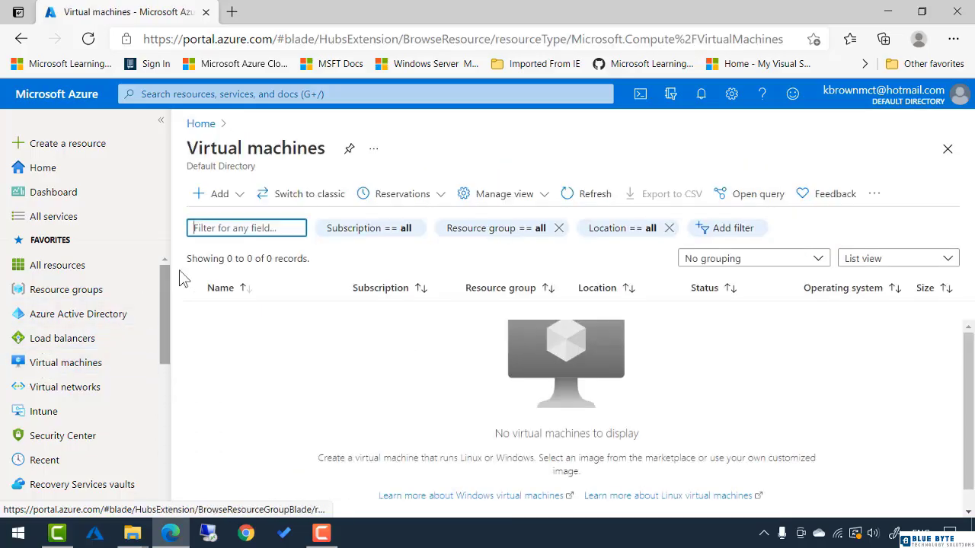
click(215, 195)
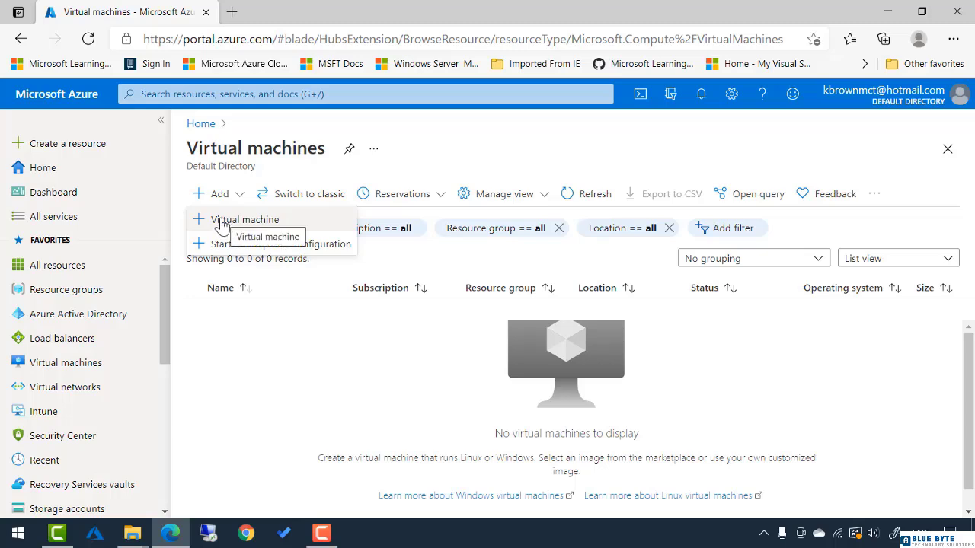
click(222, 224)
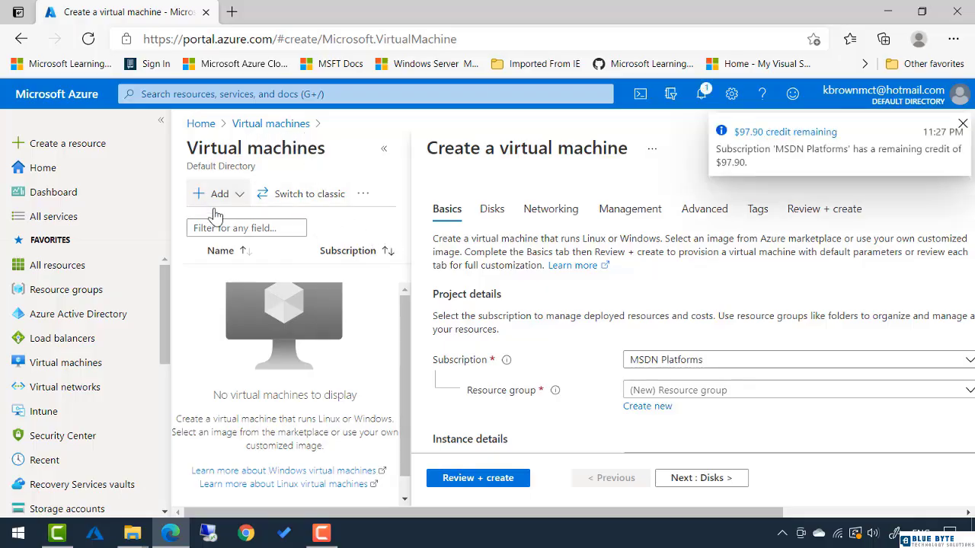
click(385, 152)
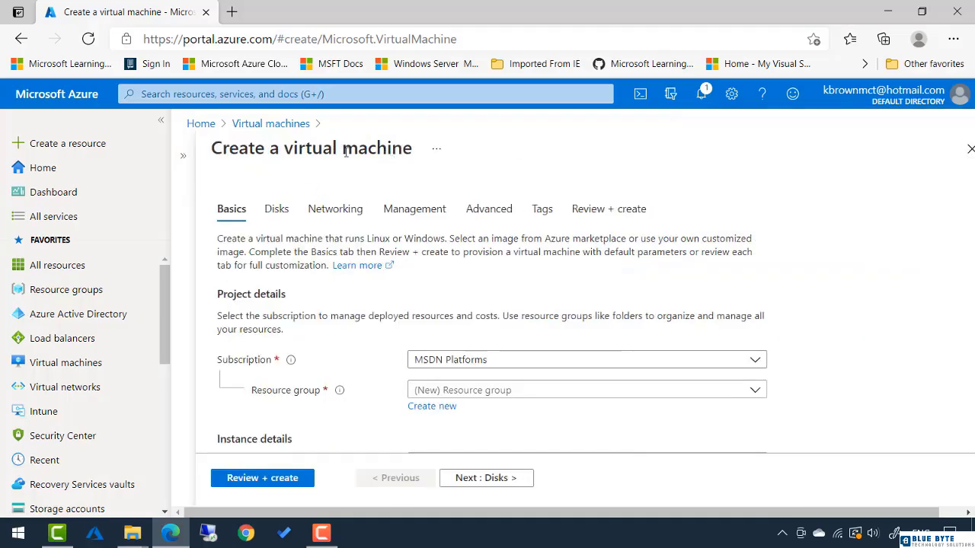
Step: Create a new resource group named VirtualMachineRG for the virtual machine
scroll(318, 247, down, 1)
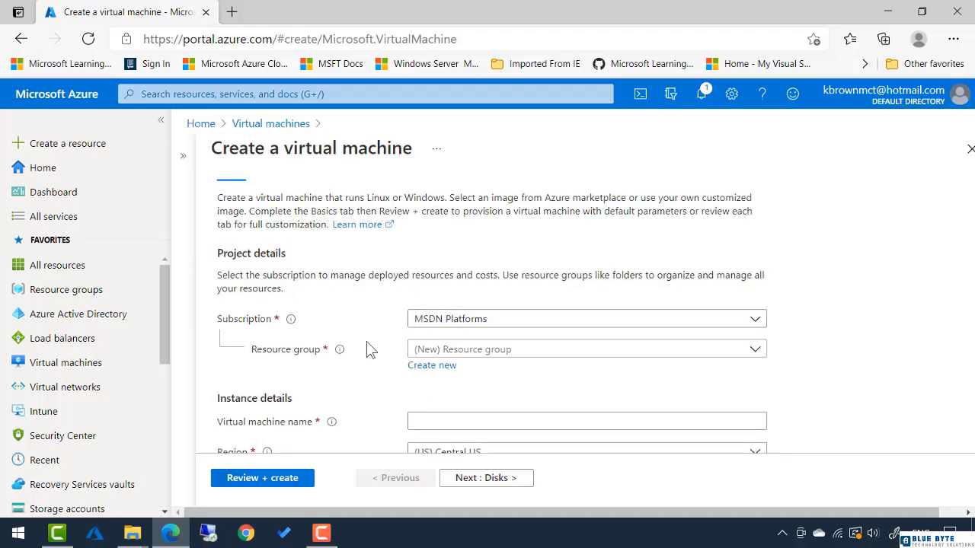
scroll(332, 364, down, 1)
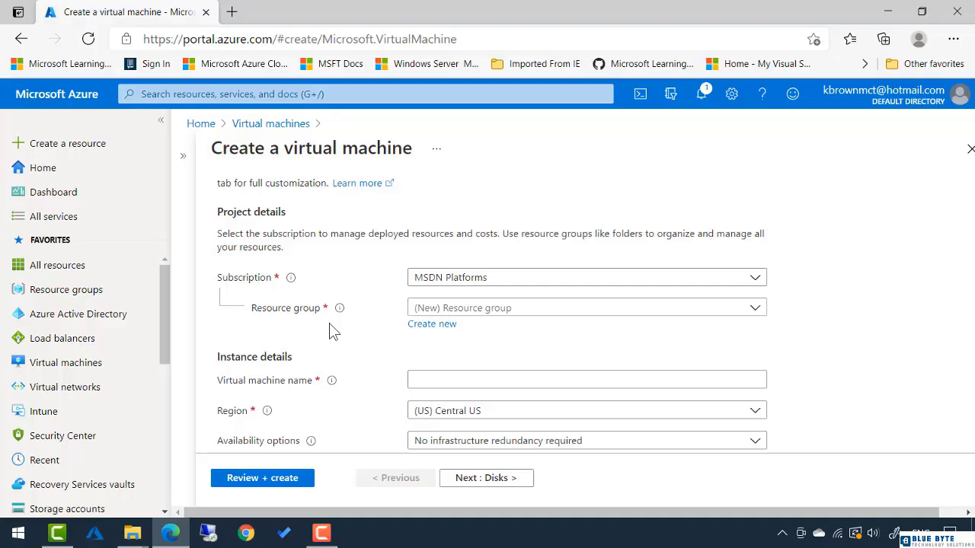
click(431, 309)
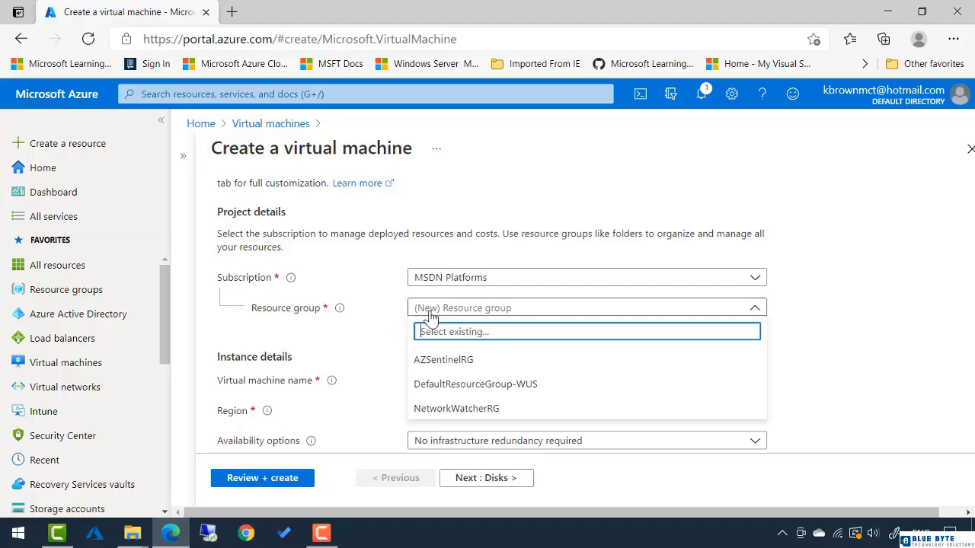
click(366, 345)
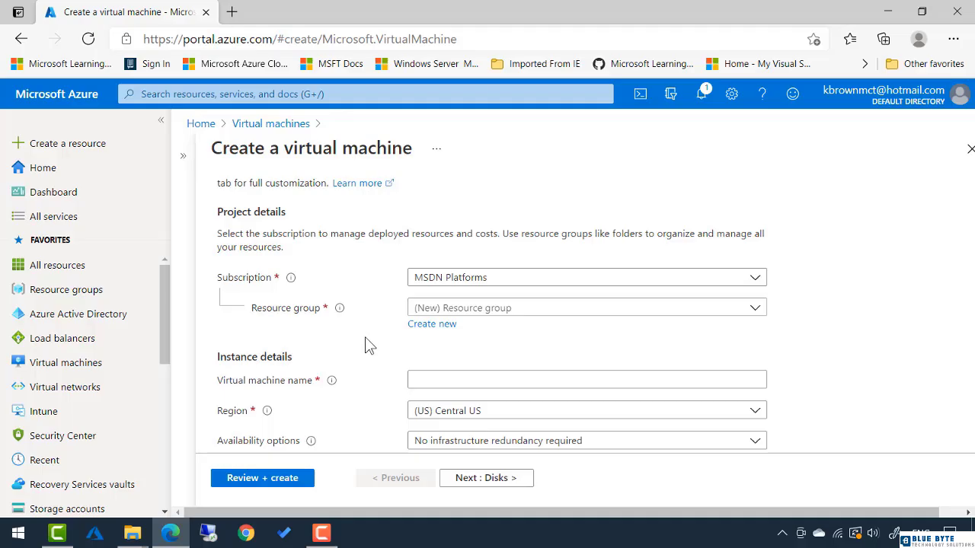
click(421, 325)
click(455, 425)
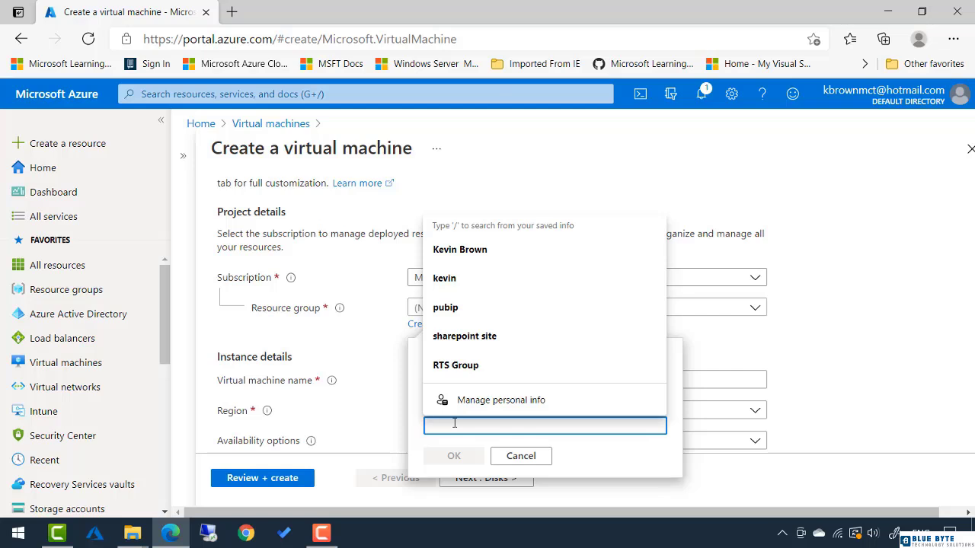
text(Virtual)
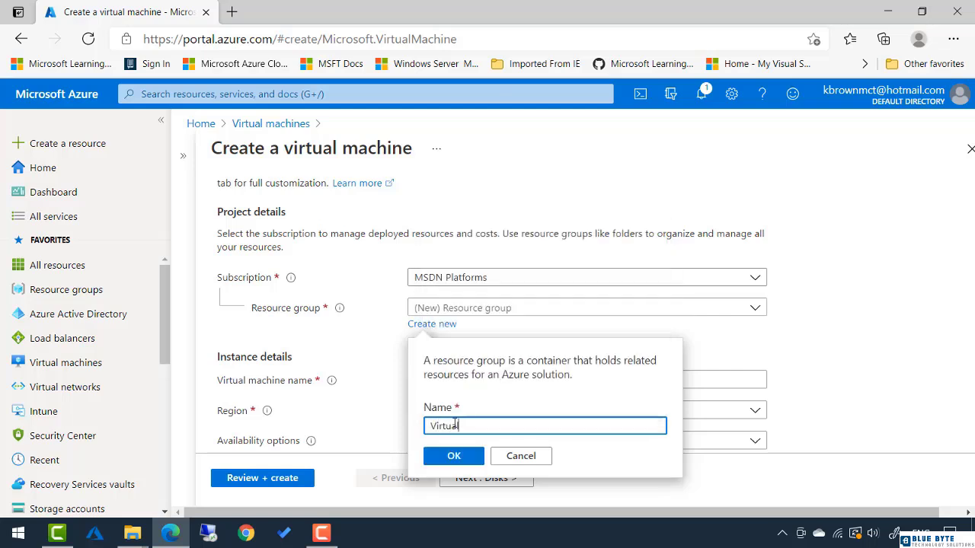
text(MachineRG)
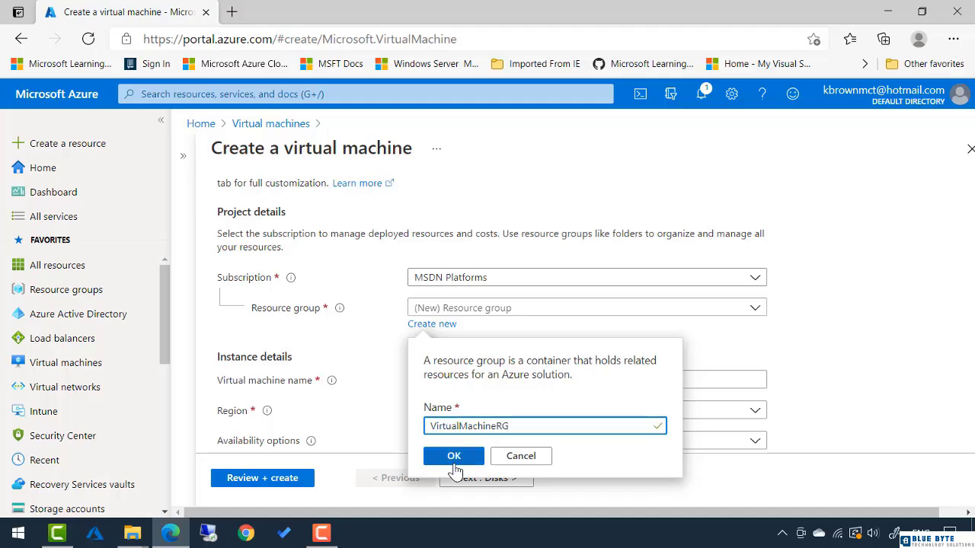
click(454, 457)
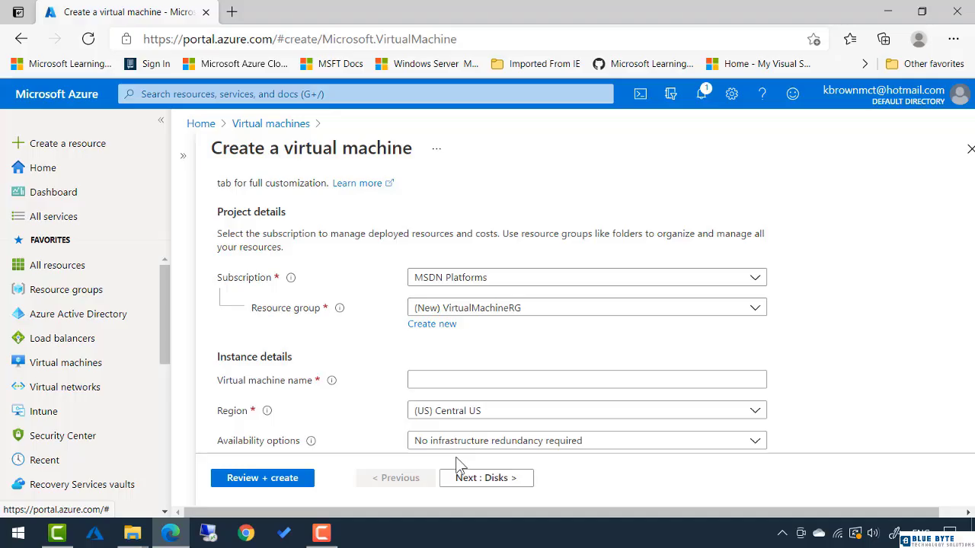
Step: Name the virtual machine Windows-2019
click(428, 379)
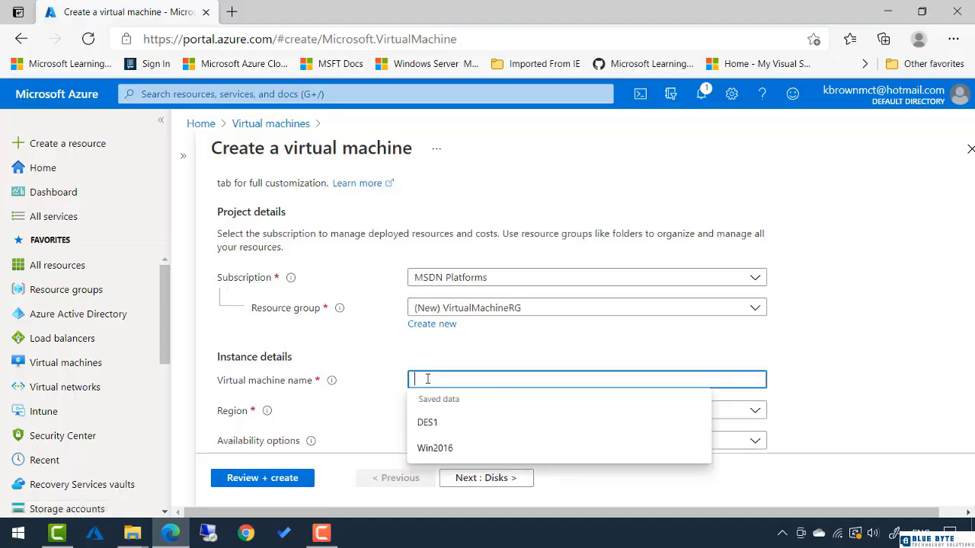
text(Windo)
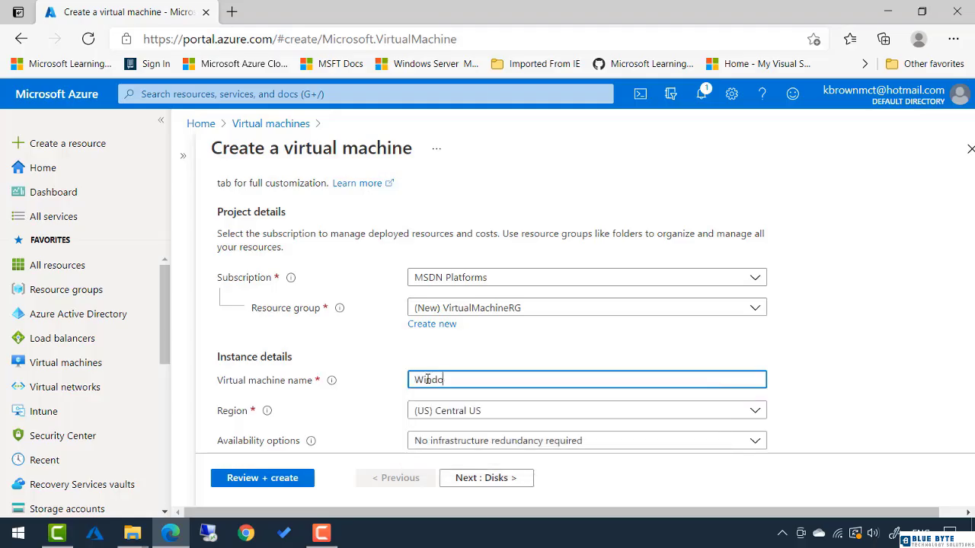
text(ws-2019)
Step: Look through the regions available for the virtual machine, then close the list
scroll(394, 376, down, 1)
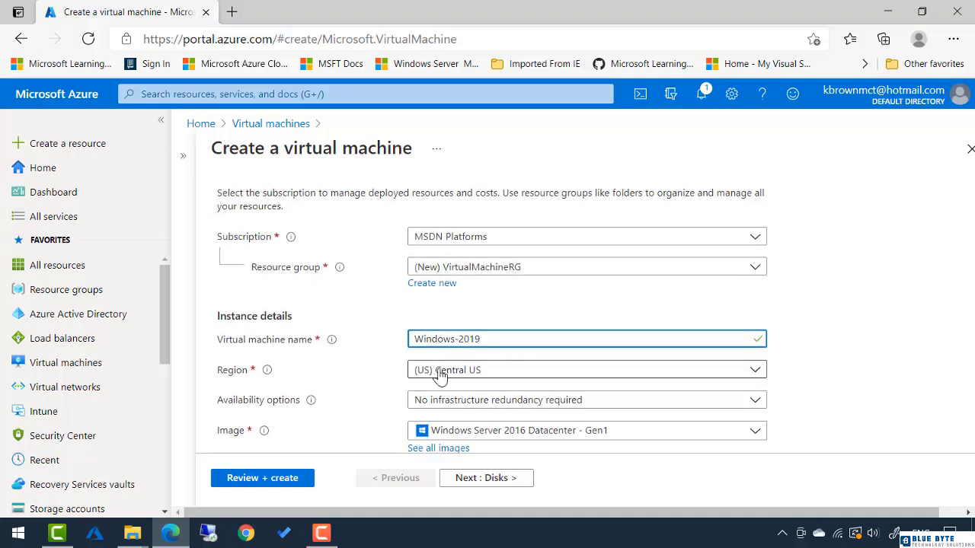
click(437, 375)
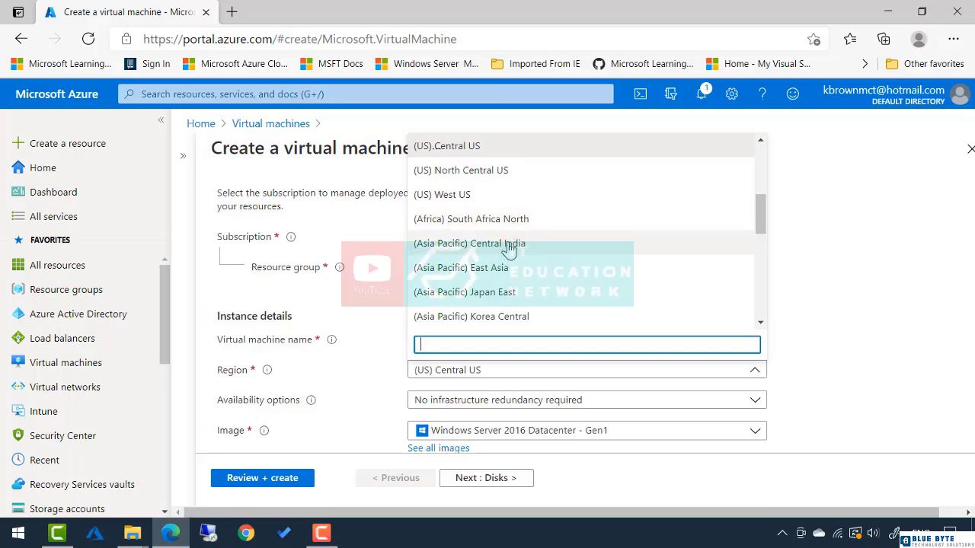
scroll(509, 298, down, 3)
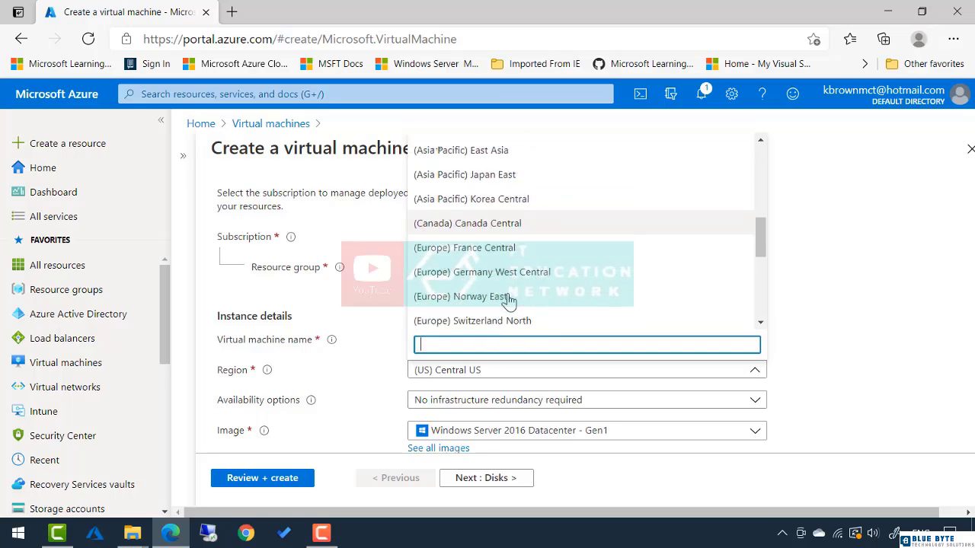
scroll(508, 300, down, 4)
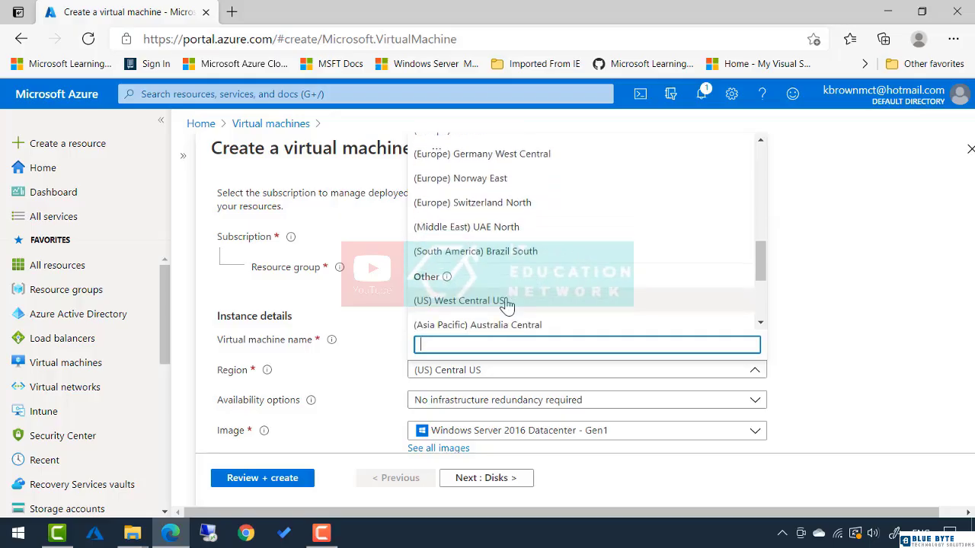
scroll(507, 303, up, 6)
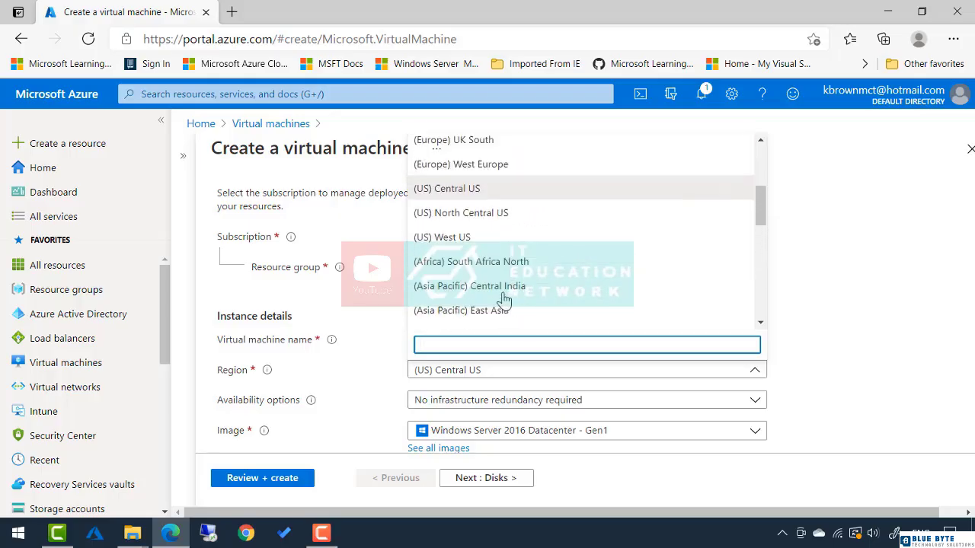
scroll(502, 300, up, 2)
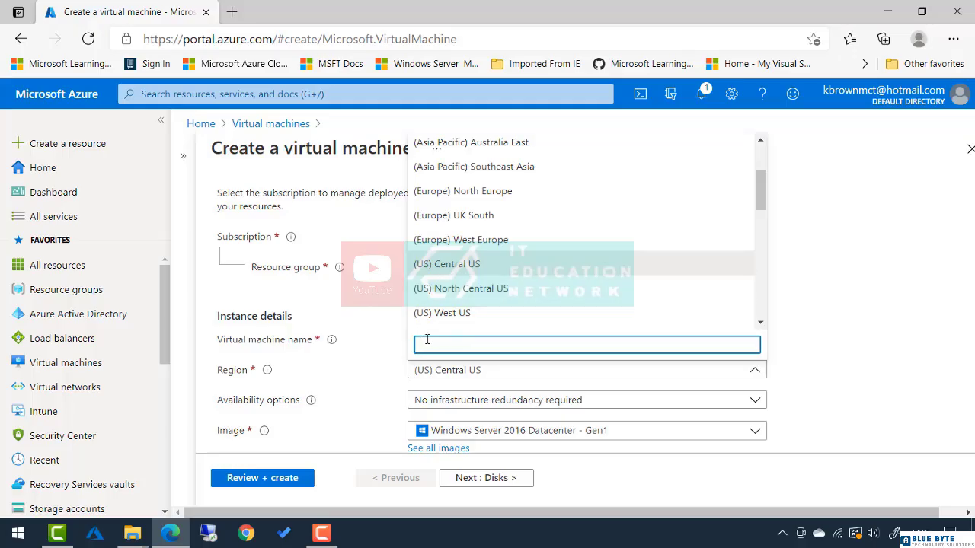
click(371, 359)
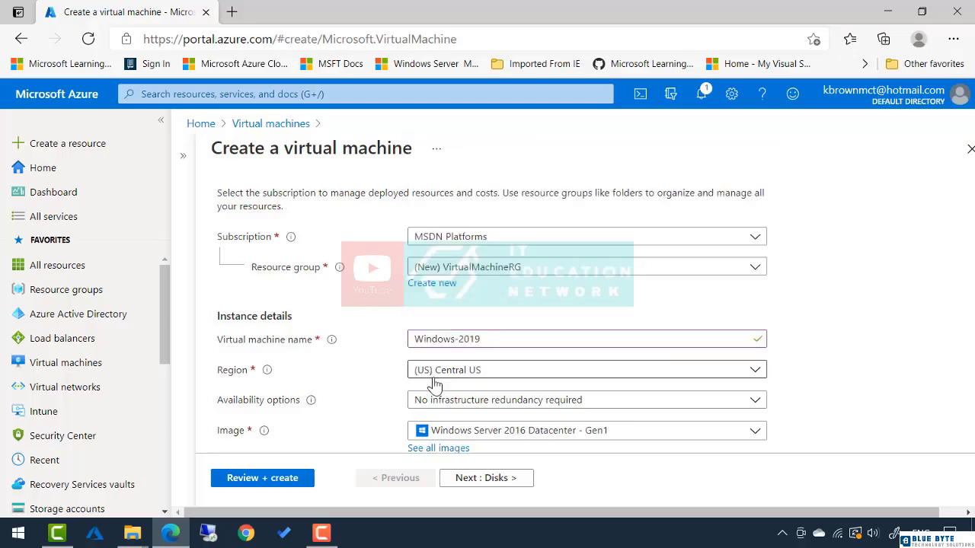
Step: Review the availability options offered for the virtual machine, then close the list
scroll(432, 380, down, 1)
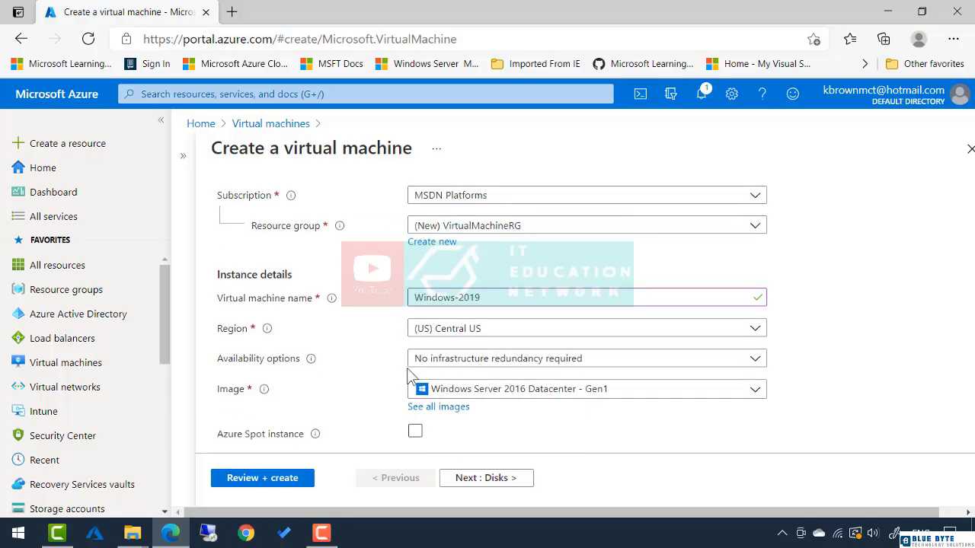
click(440, 367)
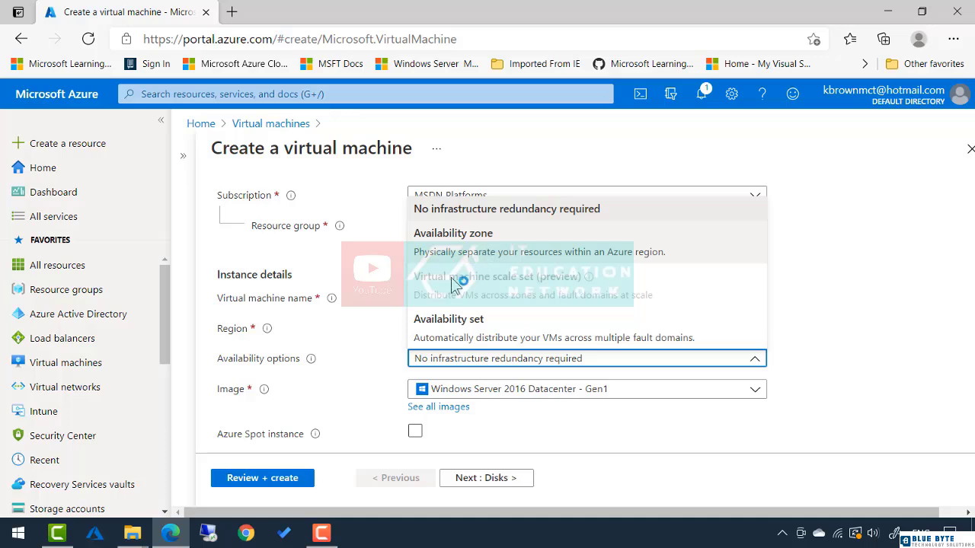
click(358, 347)
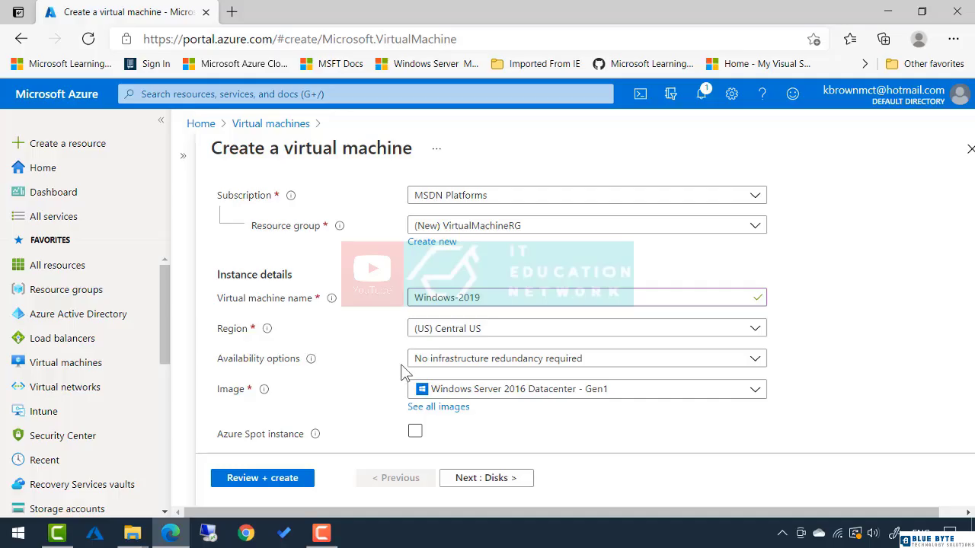
Step: Set the virtual machine's image to Windows Server 2019 Datacenter - Gen1
click(496, 398)
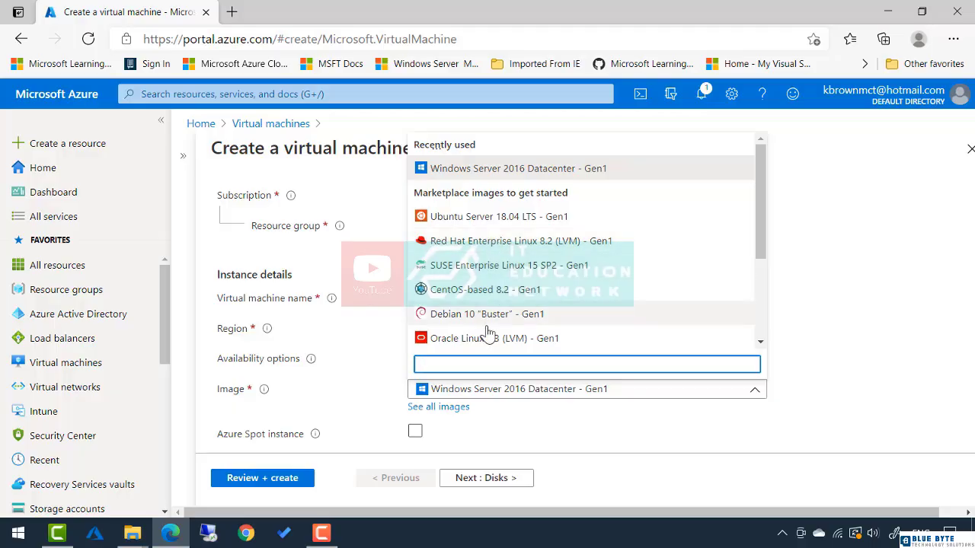
scroll(493, 348, down, 1)
scroll(493, 348, down, 3)
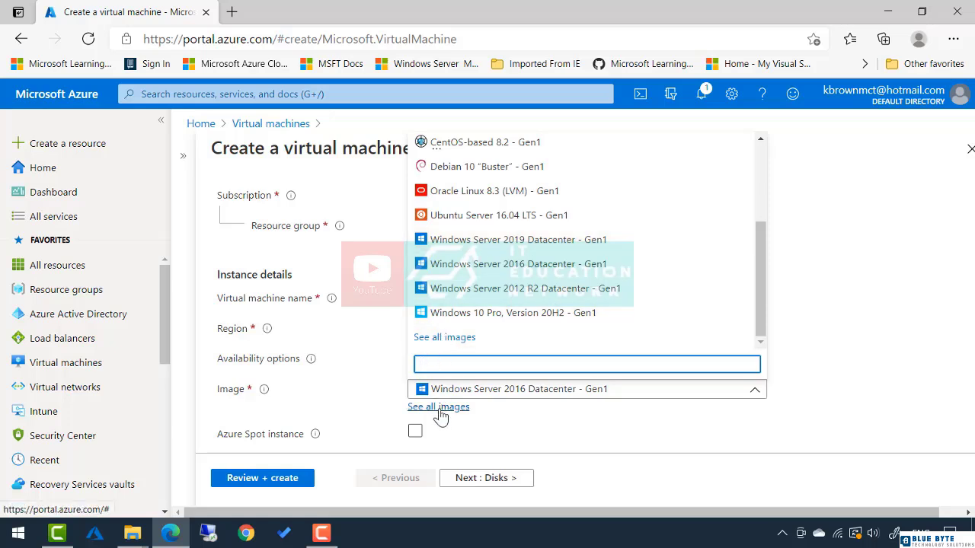
click(449, 242)
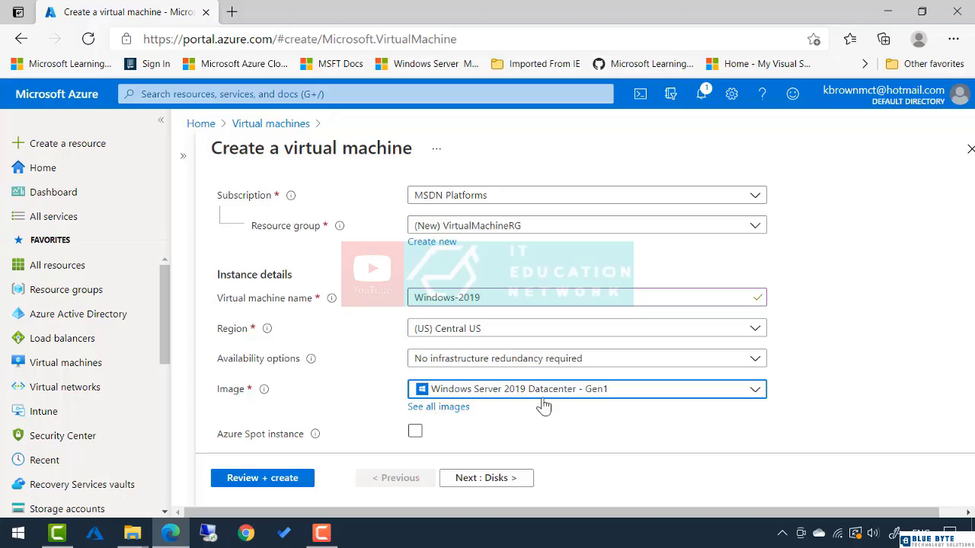
Step: Choose the Windows Server 2019 Datacenter - Gen2 image from the Marketplace's full image catalogue
click(455, 408)
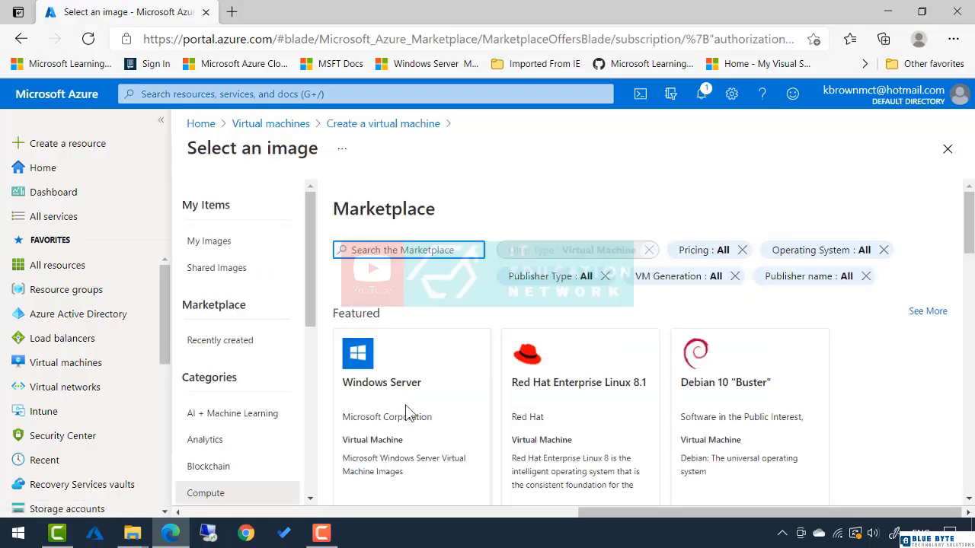
scroll(409, 408, down, 2)
click(379, 466)
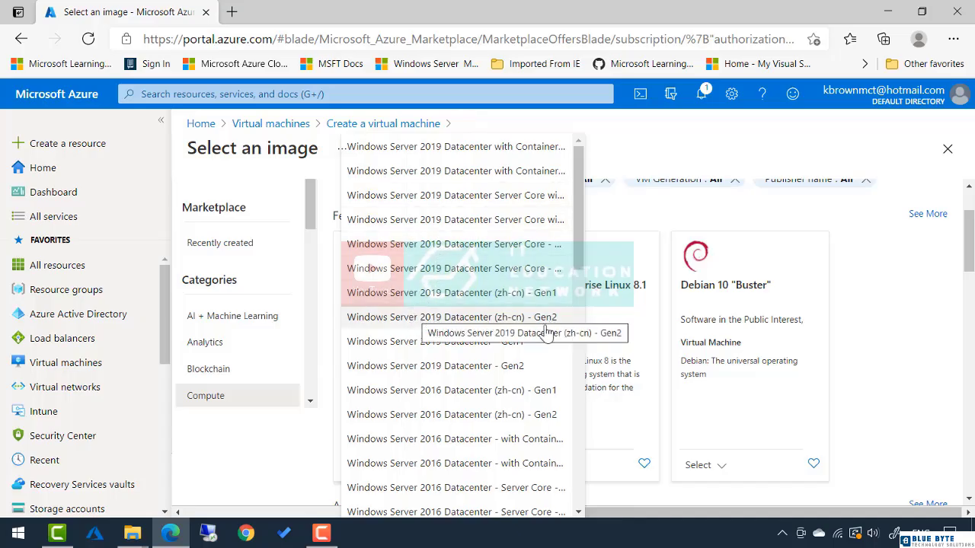
click(496, 366)
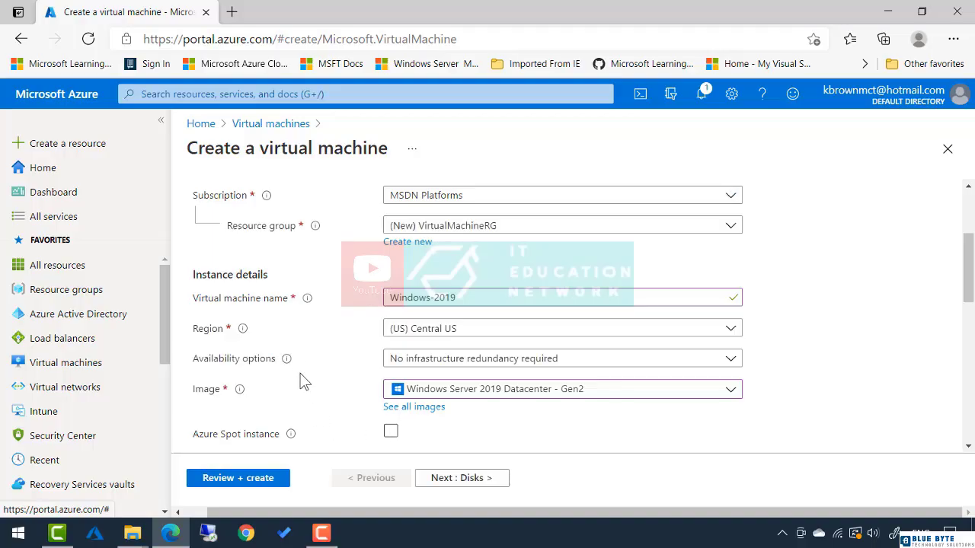
Step: Set the virtual machine size to Standard_E2s_v3 with 2 vcpus and 16 GiB memory
scroll(307, 387, down, 2)
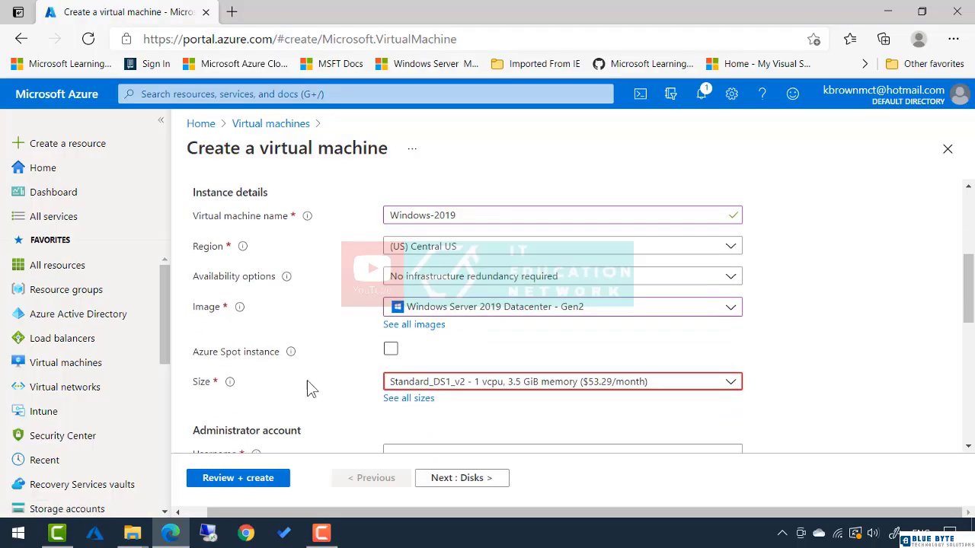
click(412, 384)
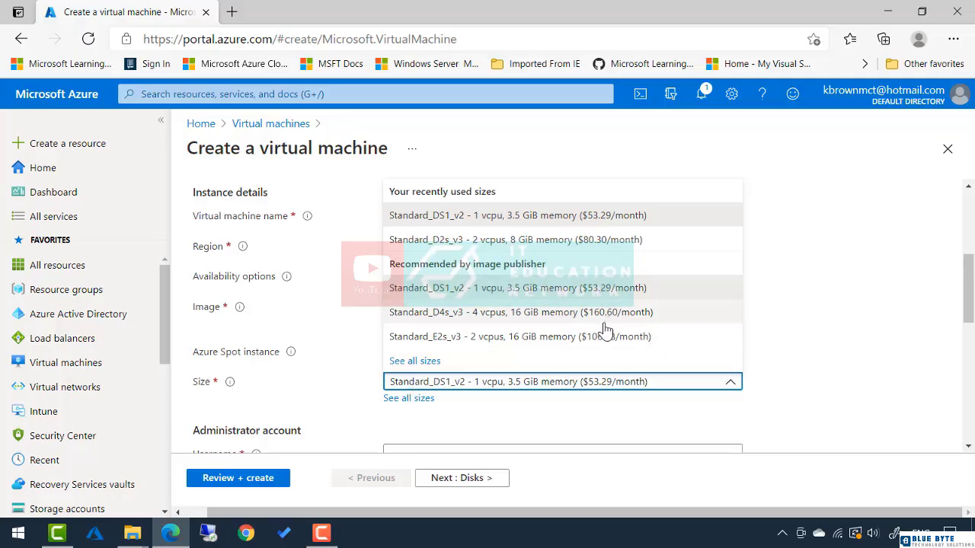
click(583, 339)
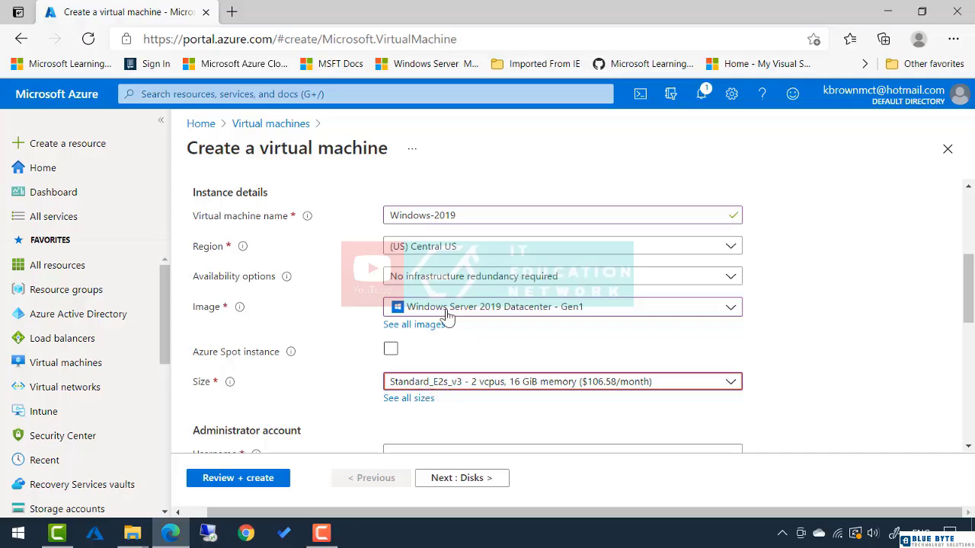
Step: Set the virtual machine size to Standard_D4s_v3 with 4 vcpus and 16 GiB memory
click(439, 385)
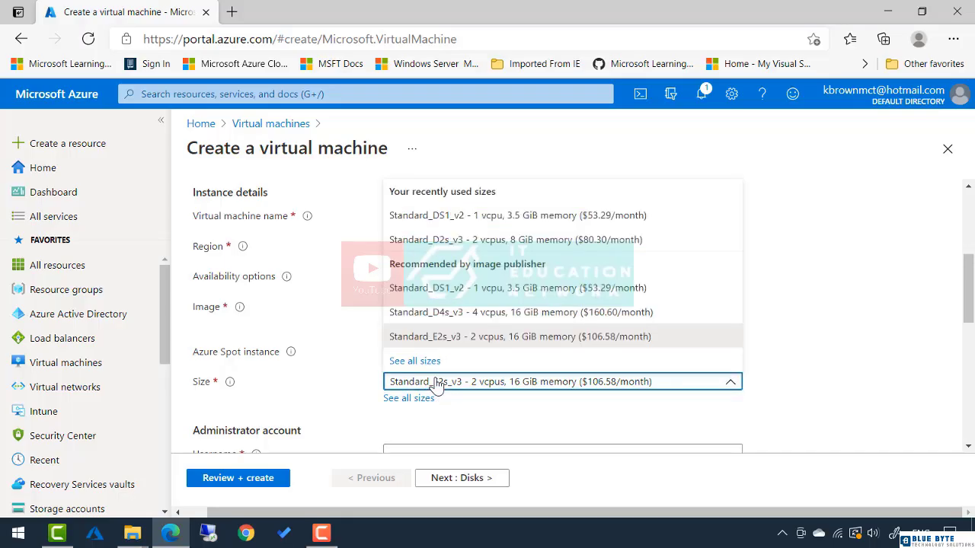
click(450, 318)
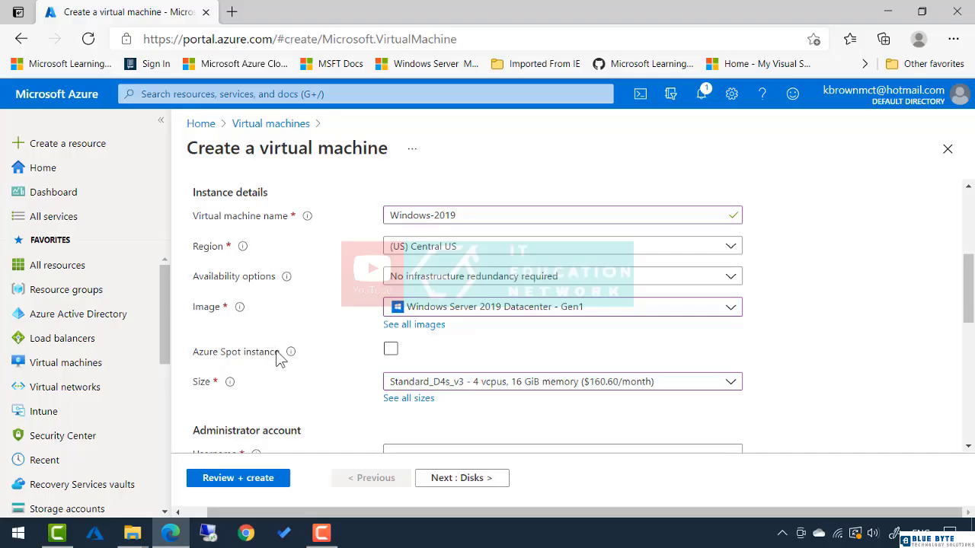
Step: Read the Azure Spot instance description and enable the option to view its eviction types, then disable it again
mouse_move(290, 354)
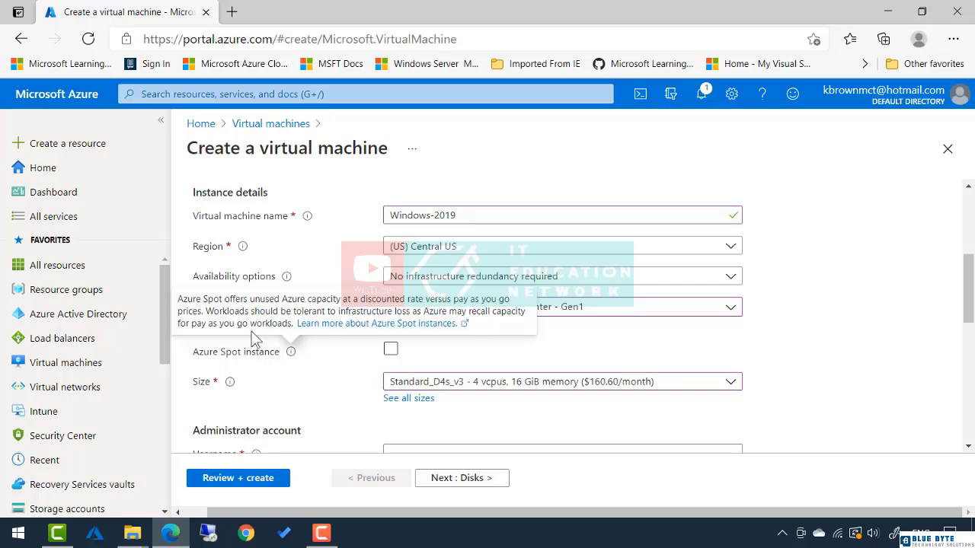
click(390, 351)
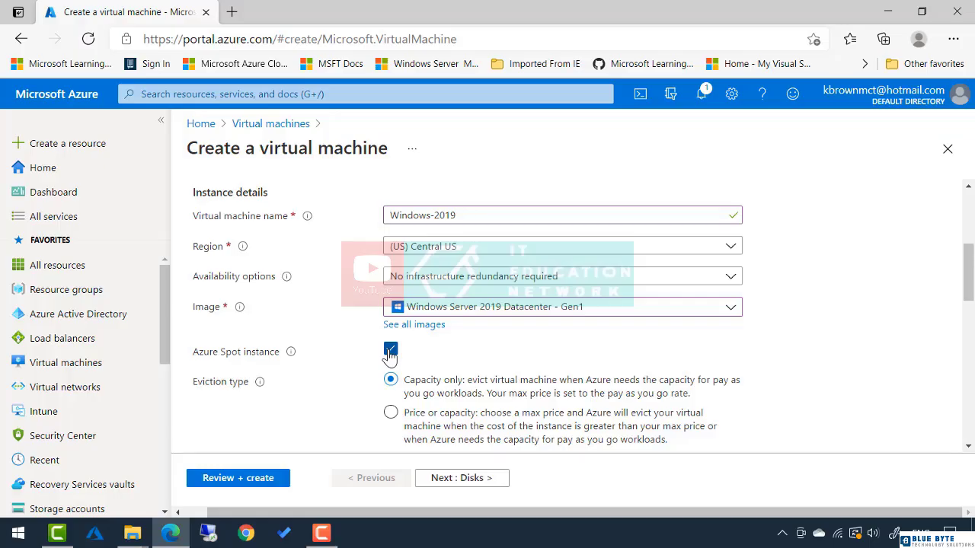
click(390, 352)
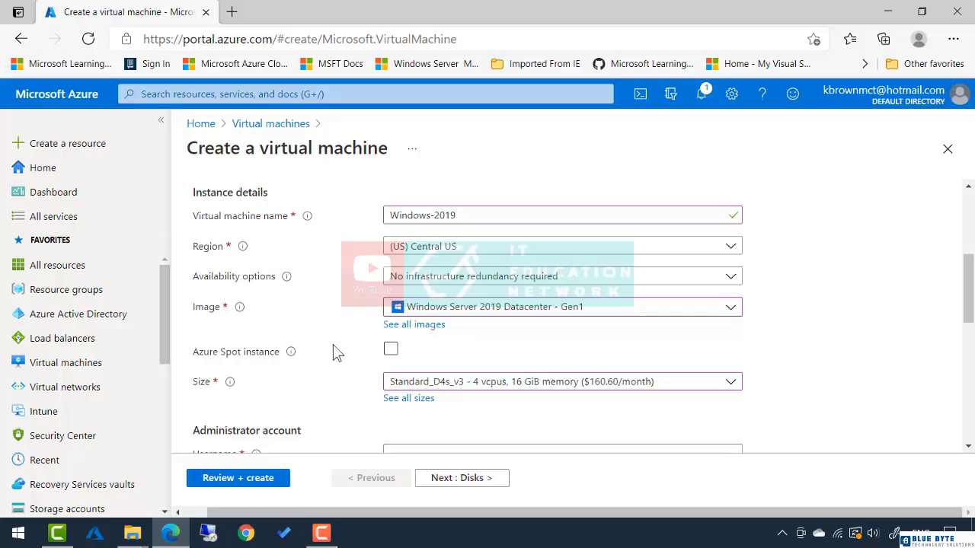
Step: Enter the administrator's first name as the username for the administrator account
scroll(332, 352, down, 3)
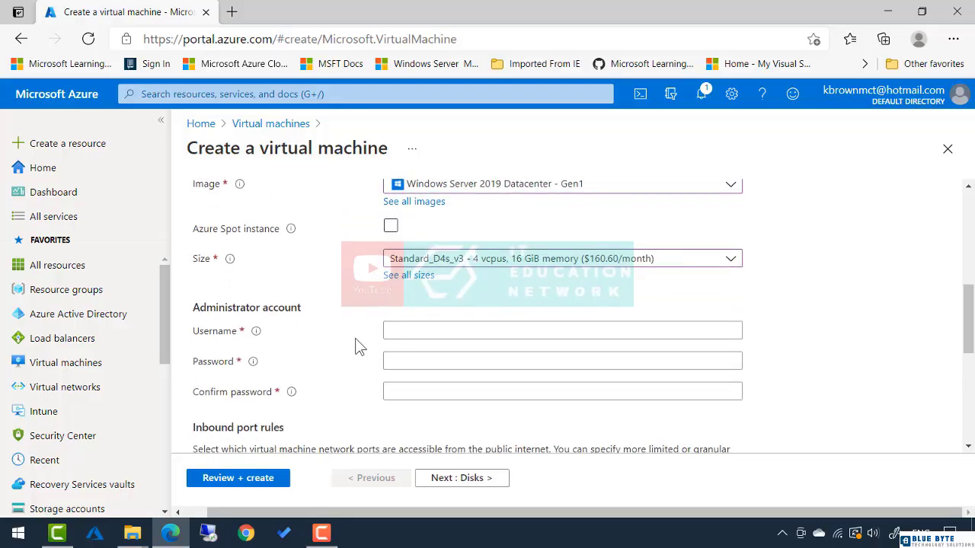
scroll(340, 329, down, 1)
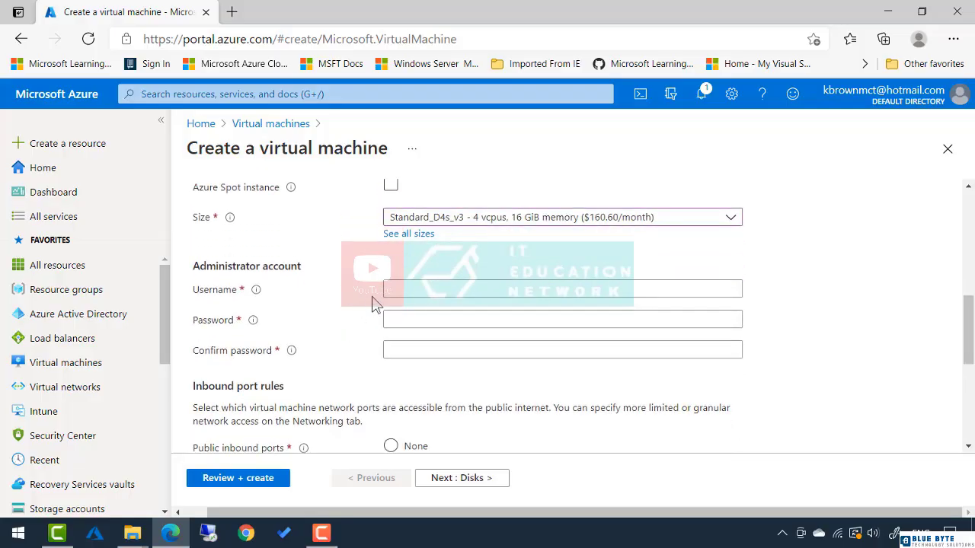
click(400, 289)
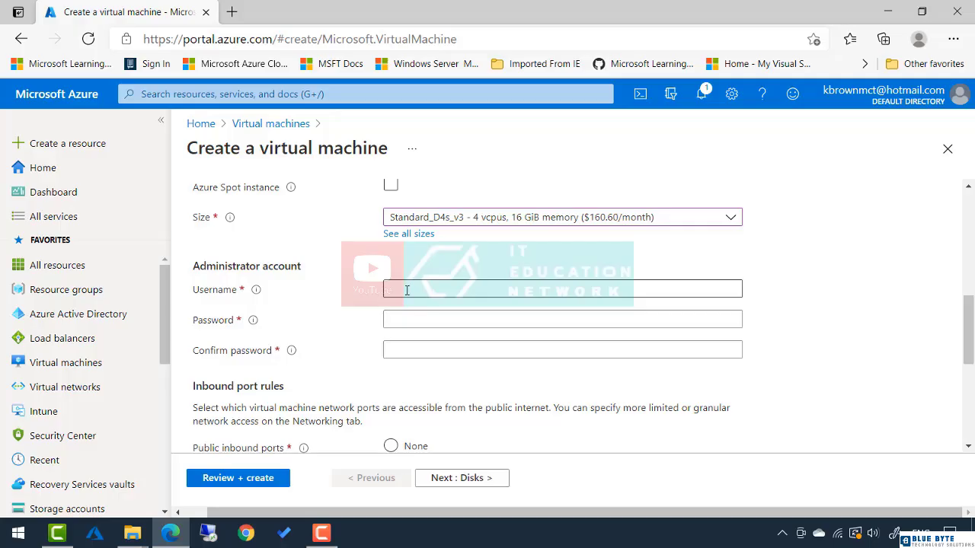
click(407, 290)
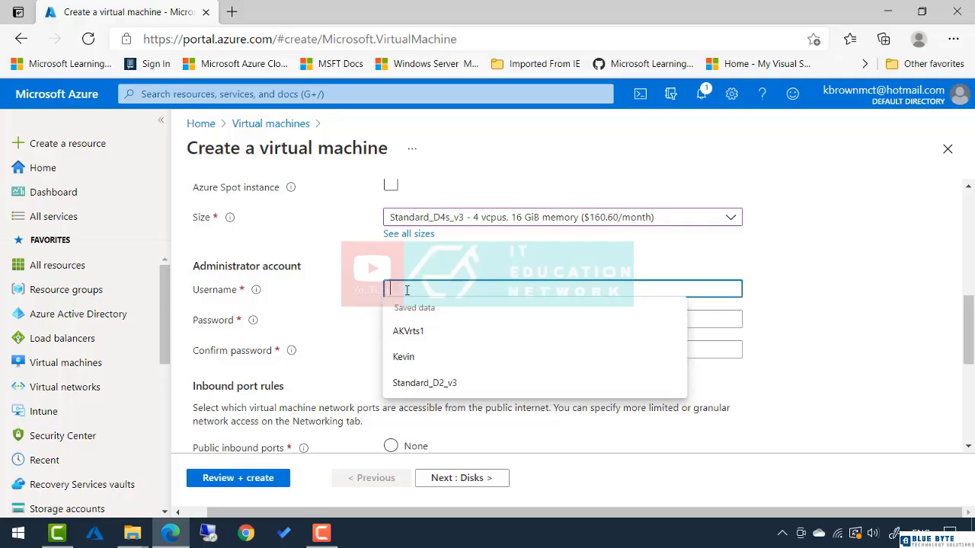
text(KEvin)
key(BackSpace)
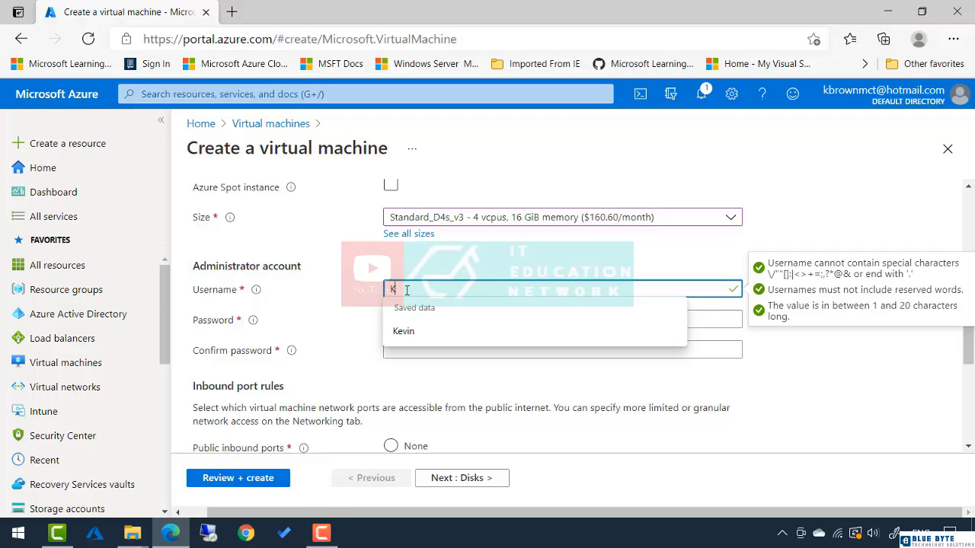
text(evin)
Step: Enter the administrator account password and repeat it in the password confirmation
key(Tab)
text(••••••••••)
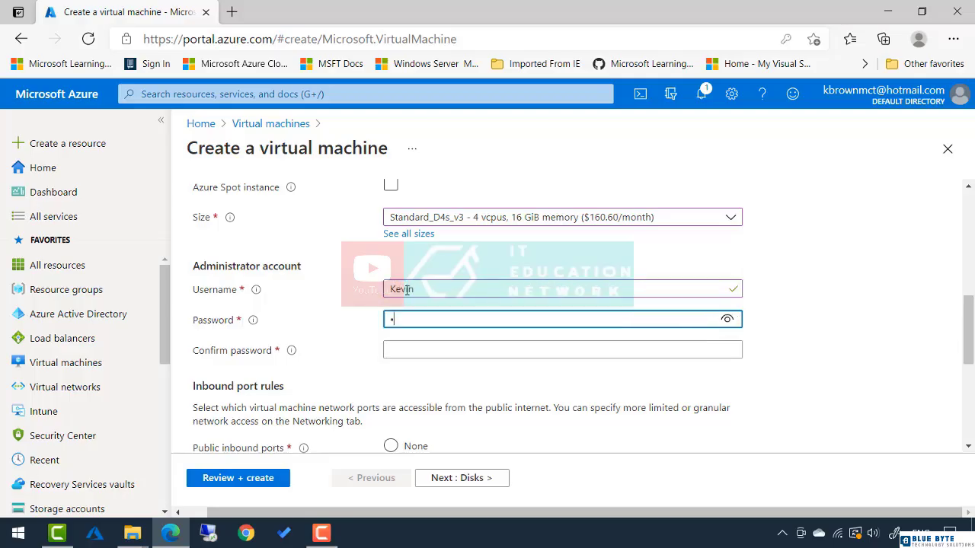
text(••••••)
key(Tab)
text(•••••••••••••)
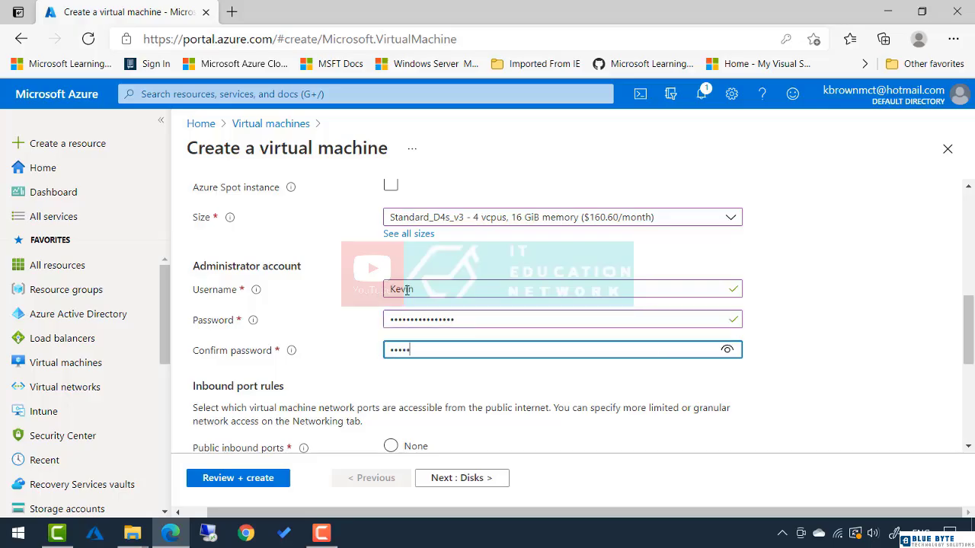
text(•••)
click(316, 373)
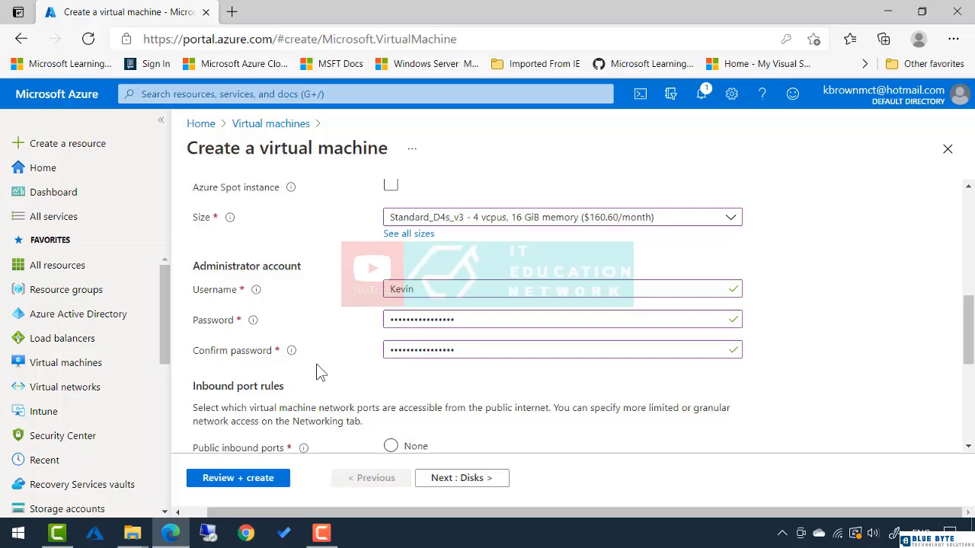
Step: Review the public inbound port rules, then return to the start of the basic settings
scroll(318, 372, down, 1)
scroll(320, 374, down, 1)
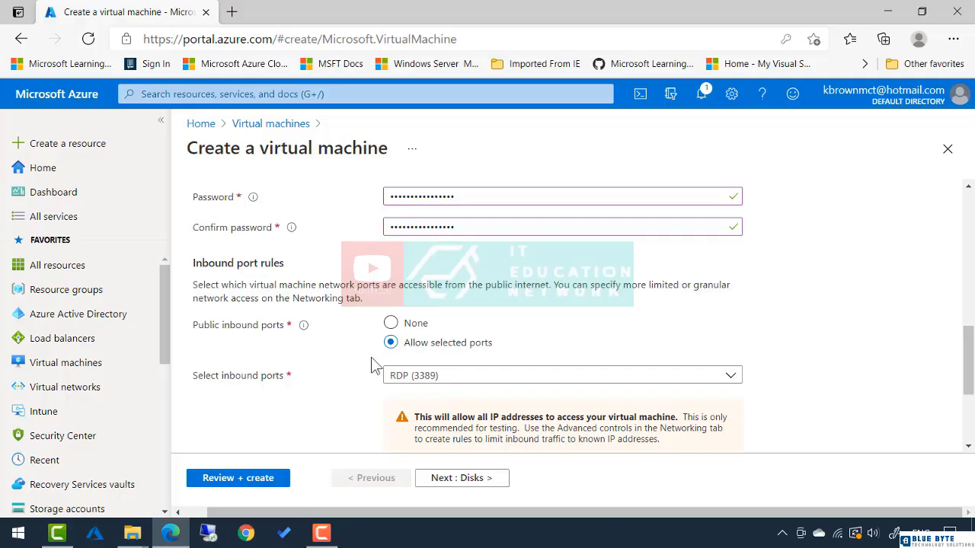
scroll(377, 389, down, 1)
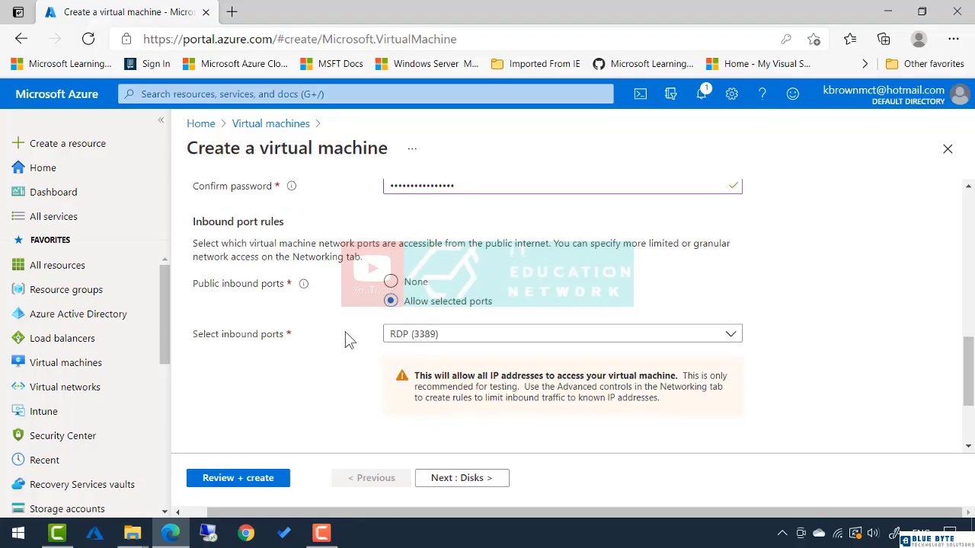
scroll(345, 334, up, 5)
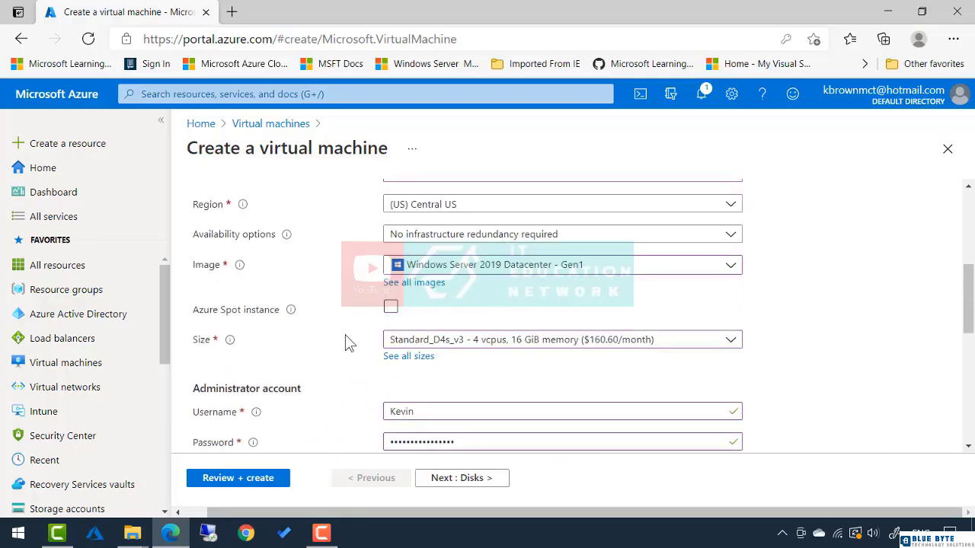
scroll(345, 334, up, 3)
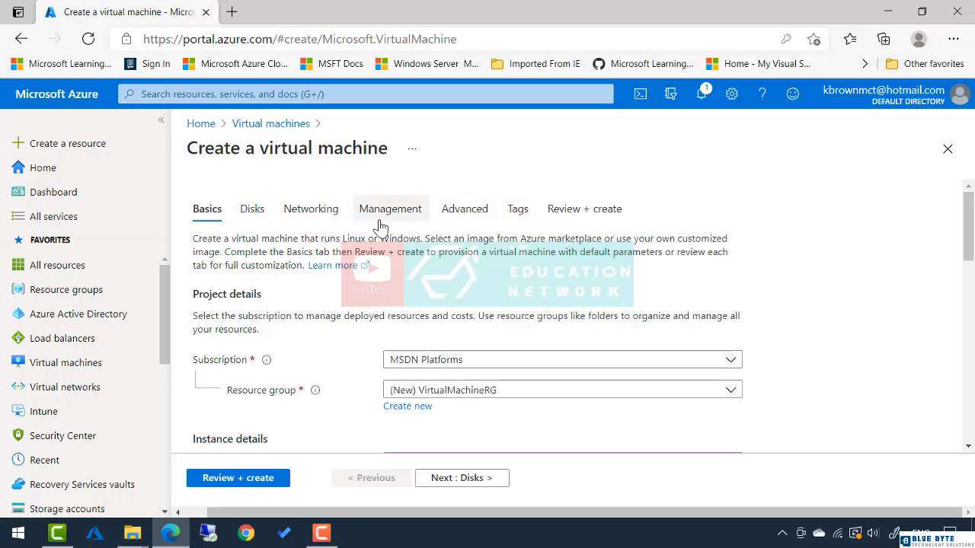
Step: Review the OS disk types and data disk options in the disk settings, then continue to the networking settings
click(255, 212)
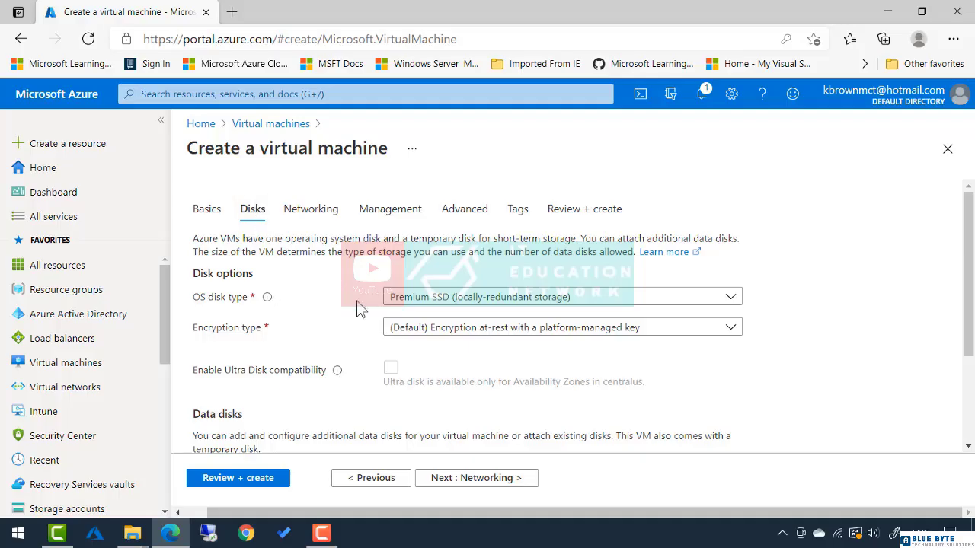
click(415, 298)
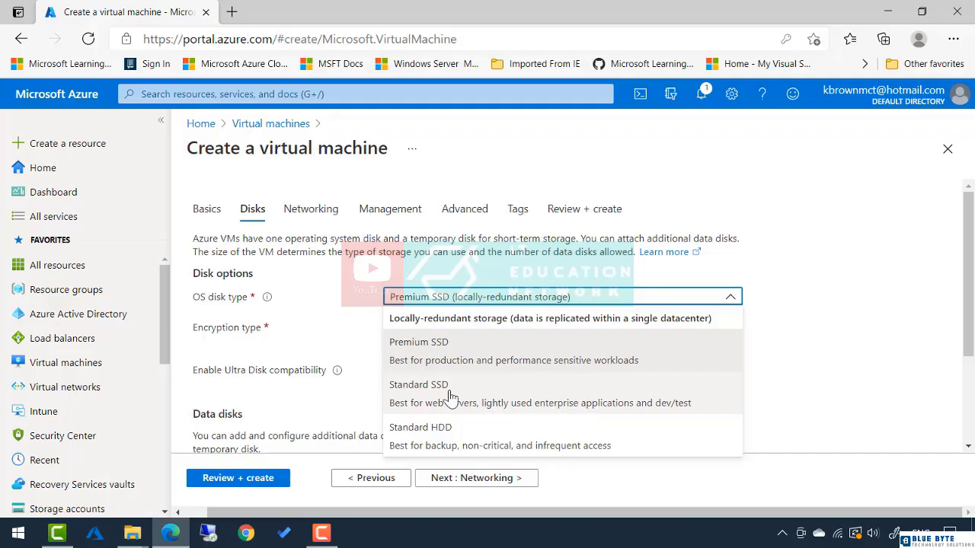
click(311, 347)
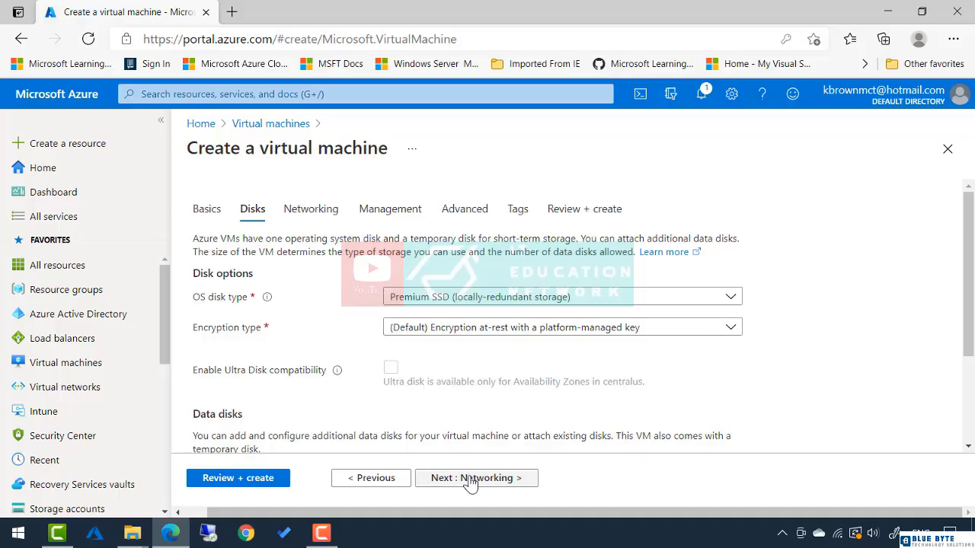
scroll(473, 432, down, 1)
scroll(473, 431, down, 1)
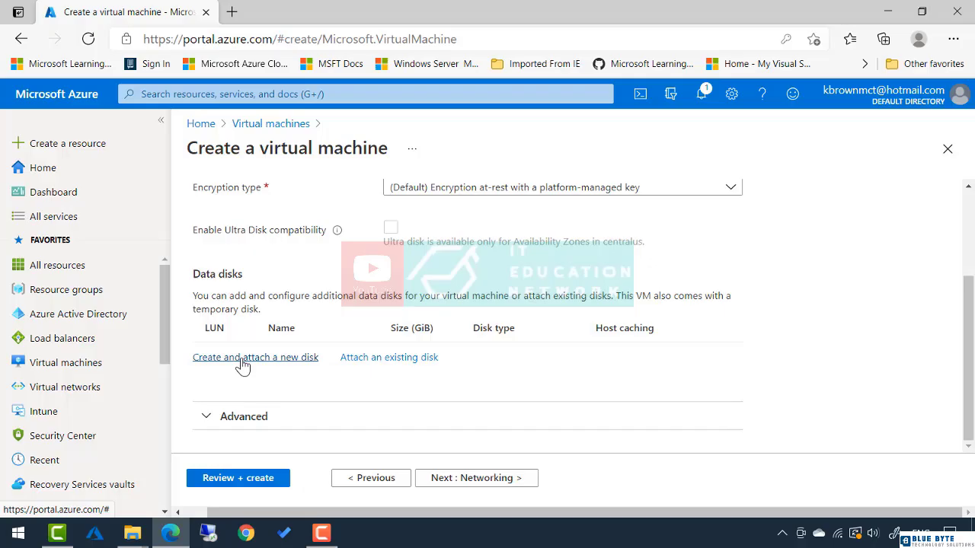
click(504, 485)
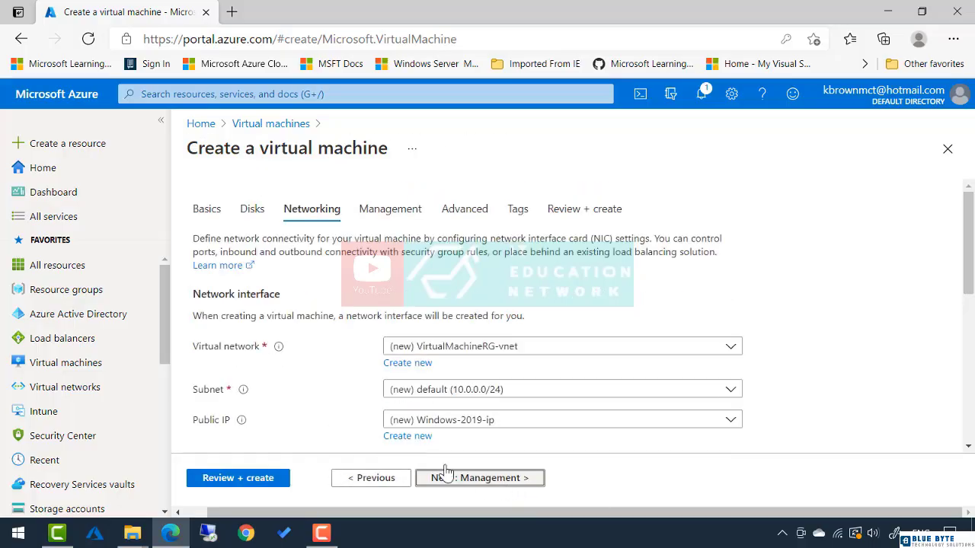
Step: Review the virtual network, subnet, public IP, network security group and inbound port settings, then continue to the management settings
scroll(307, 383, down, 1)
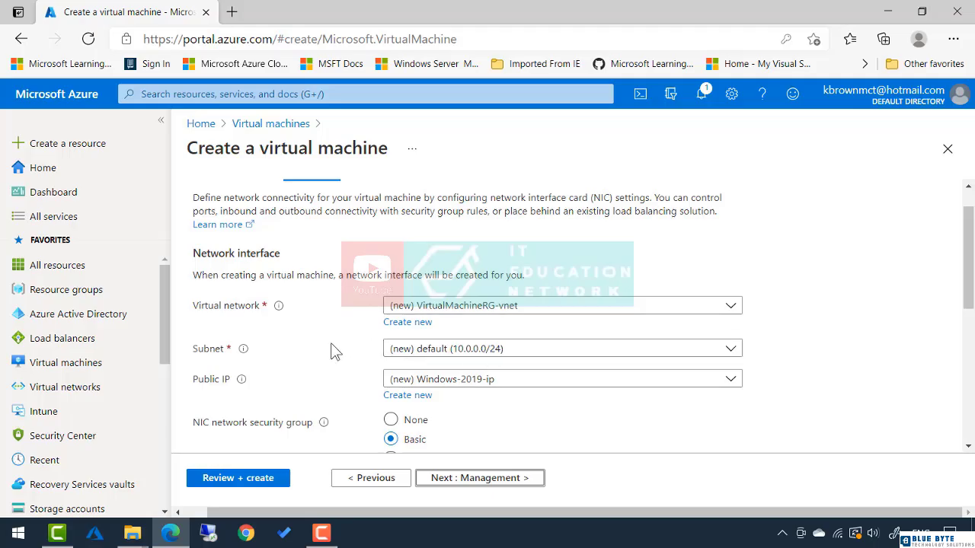
scroll(318, 349, down, 1)
scroll(320, 354, down, 1)
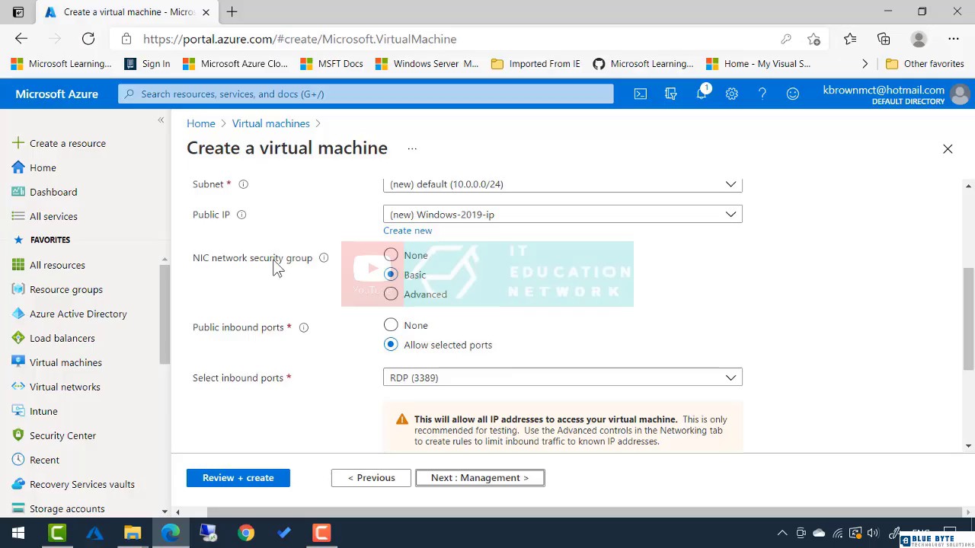
mouse_move(295, 335)
click(467, 484)
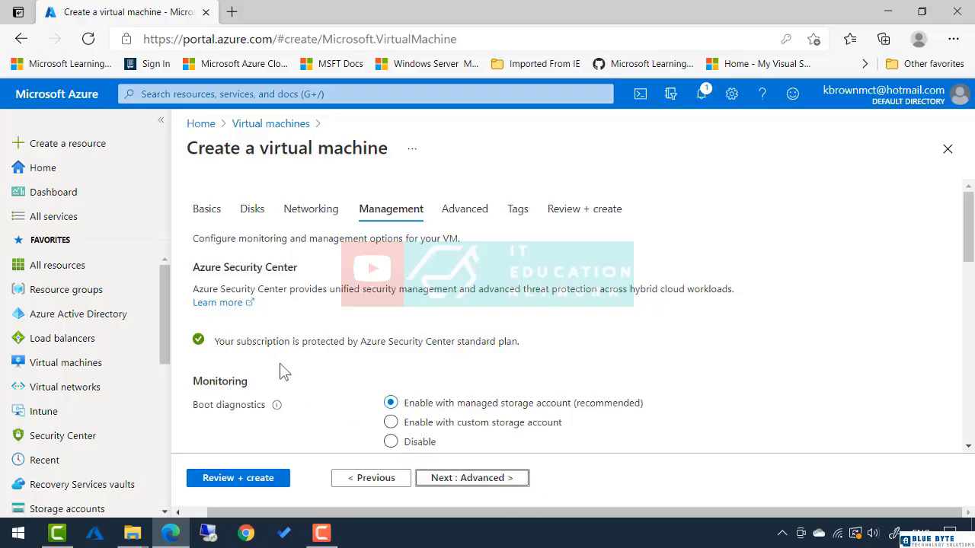
Step: Review the monitoring, identity, auto-shutdown, backup, site recovery and guest OS update settings, then continue to the advanced settings
scroll(271, 357, down, 1)
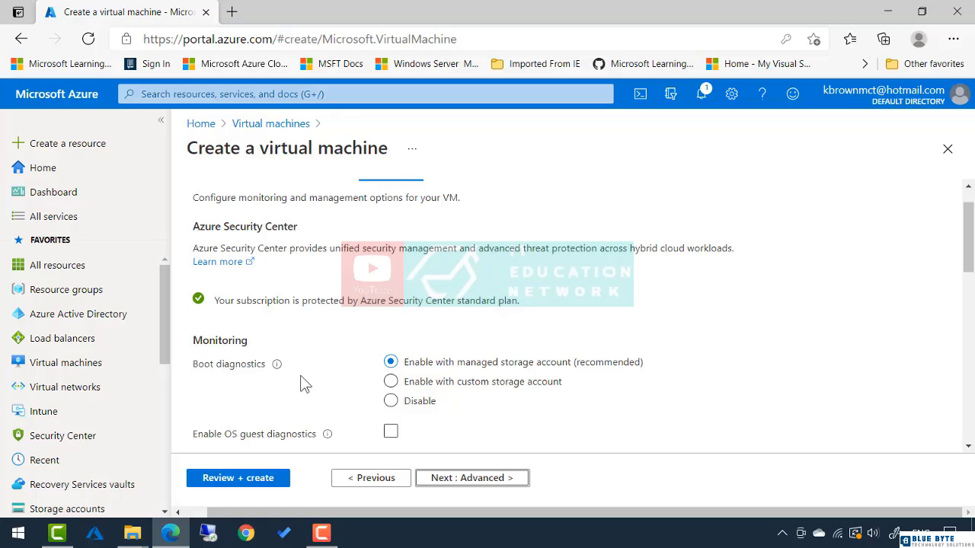
scroll(256, 379, down, 2)
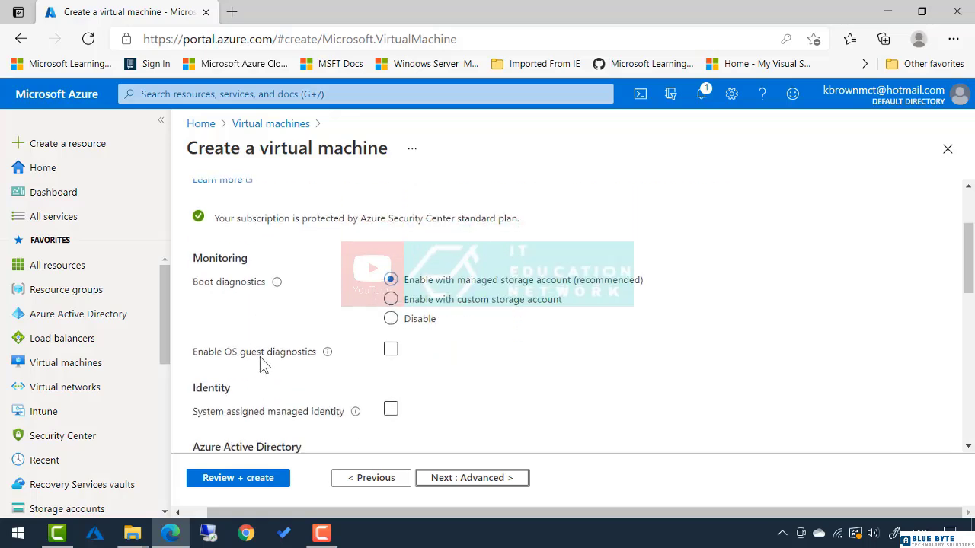
scroll(259, 364, down, 3)
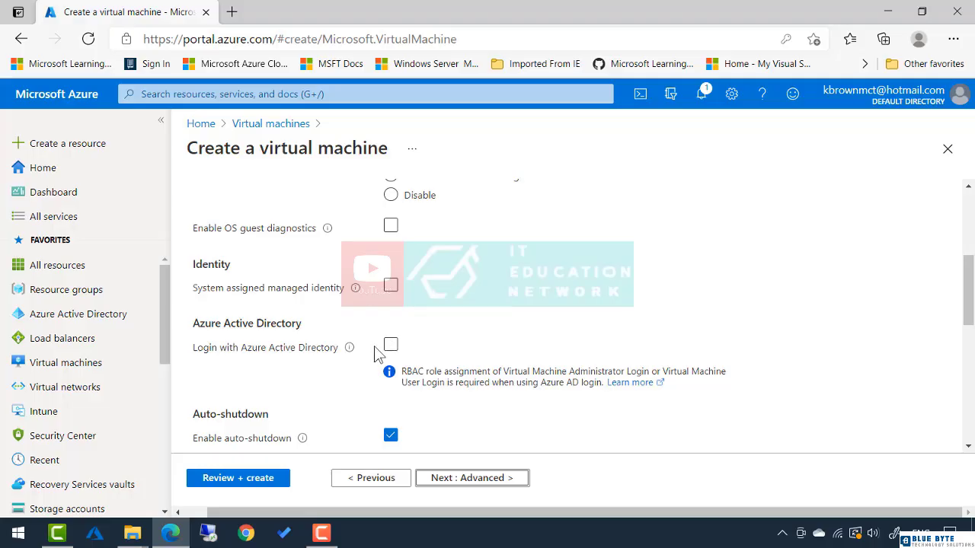
scroll(324, 362, down, 1)
scroll(323, 358, down, 1)
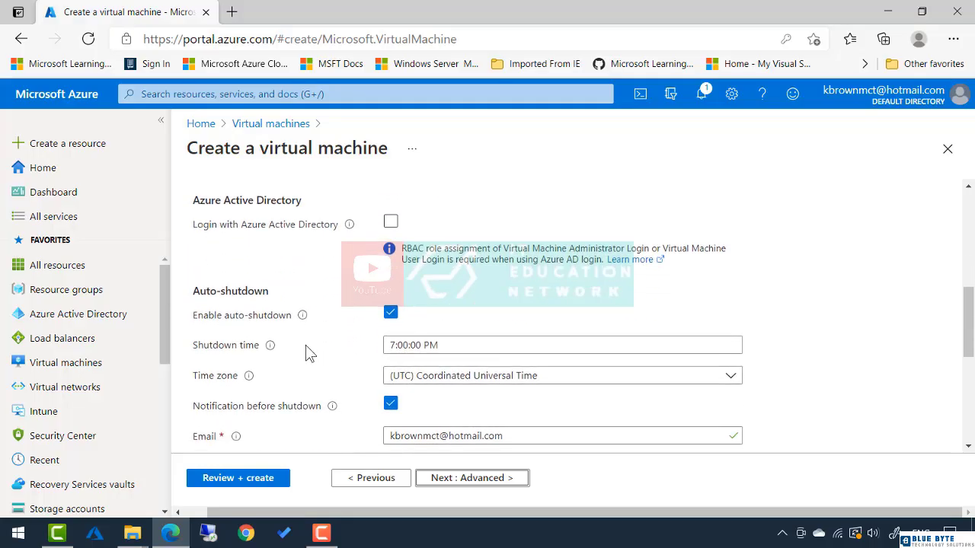
scroll(308, 350, down, 2)
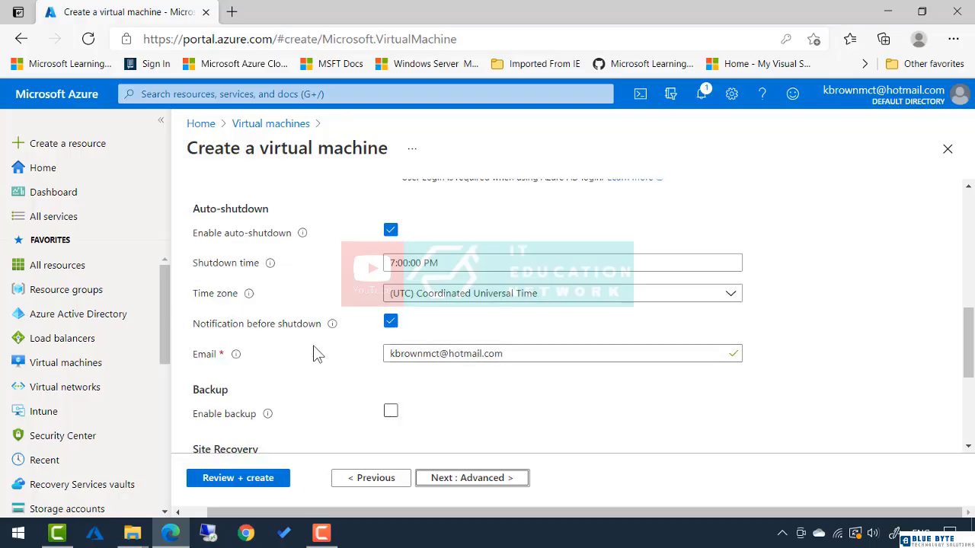
scroll(318, 354, down, 1)
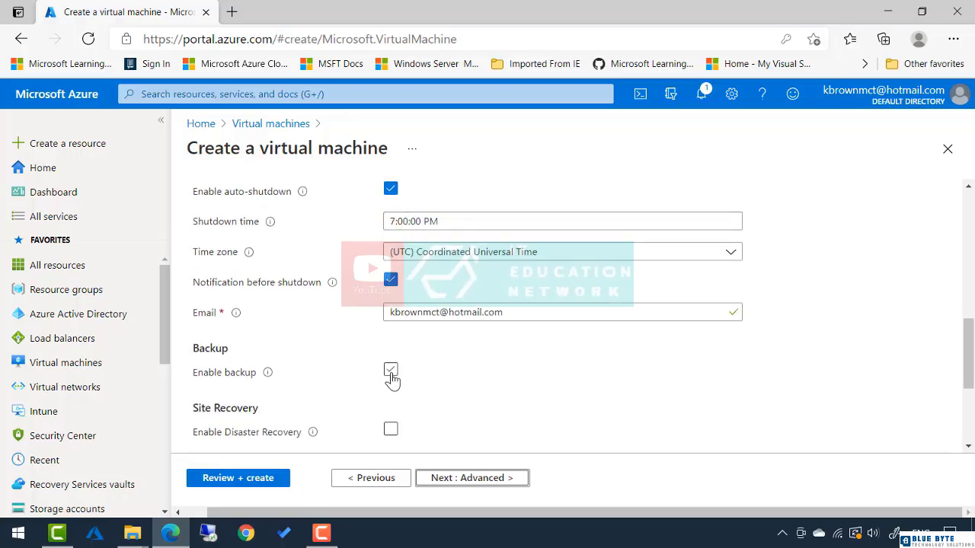
scroll(332, 358, down, 1)
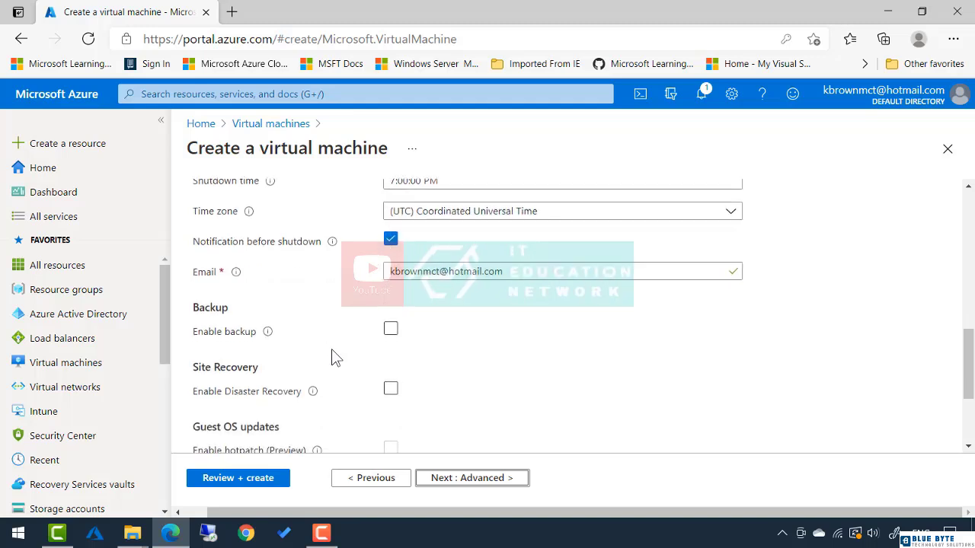
scroll(333, 356, down, 1)
scroll(333, 355, down, 2)
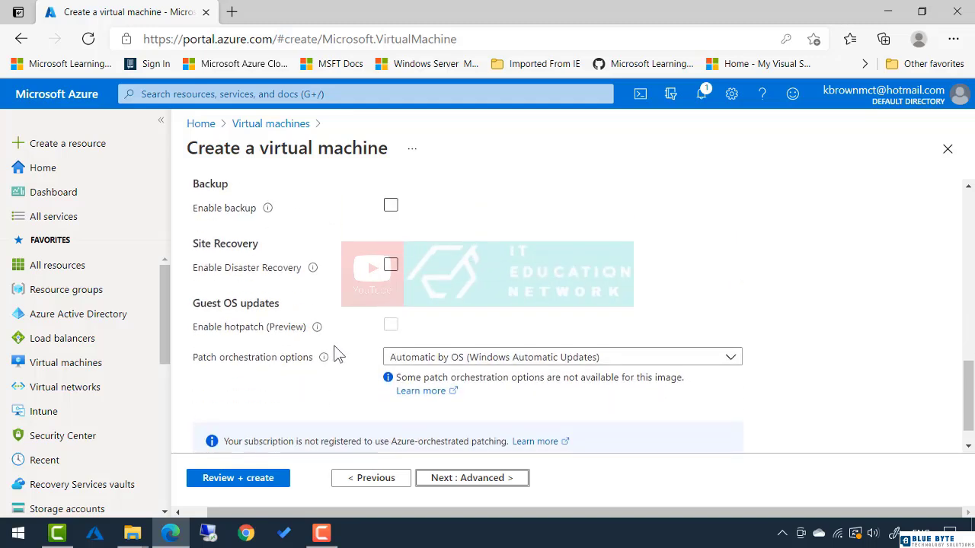
scroll(337, 355, down, 1)
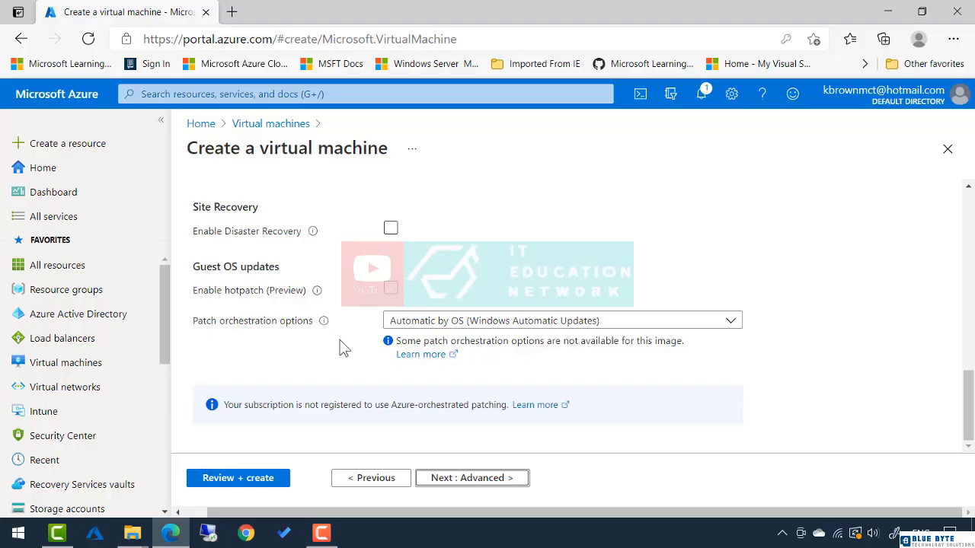
click(456, 480)
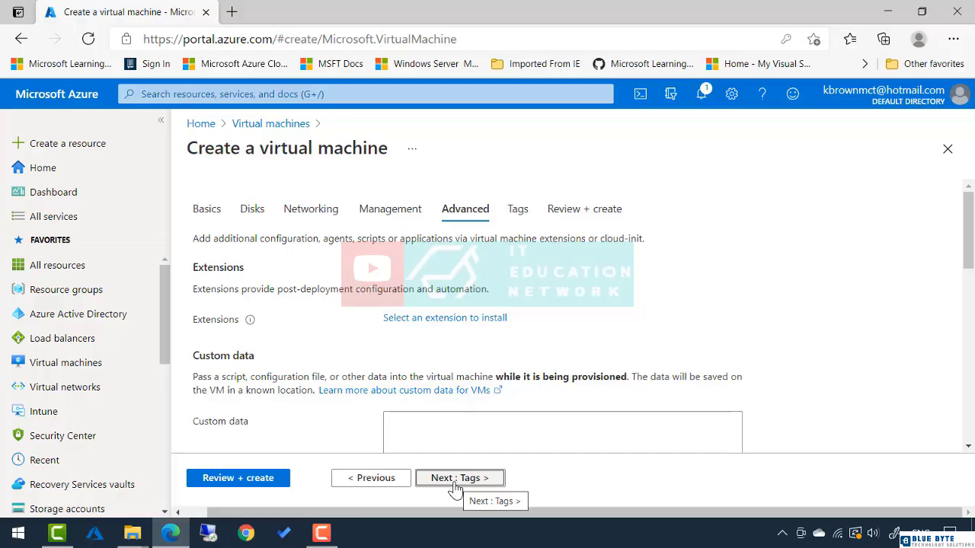
Step: Browse the installable virtual machine extensions, from the security agents to Custom Script Extension and Microsoft Antimalware, and close the list without selecting one
click(426, 323)
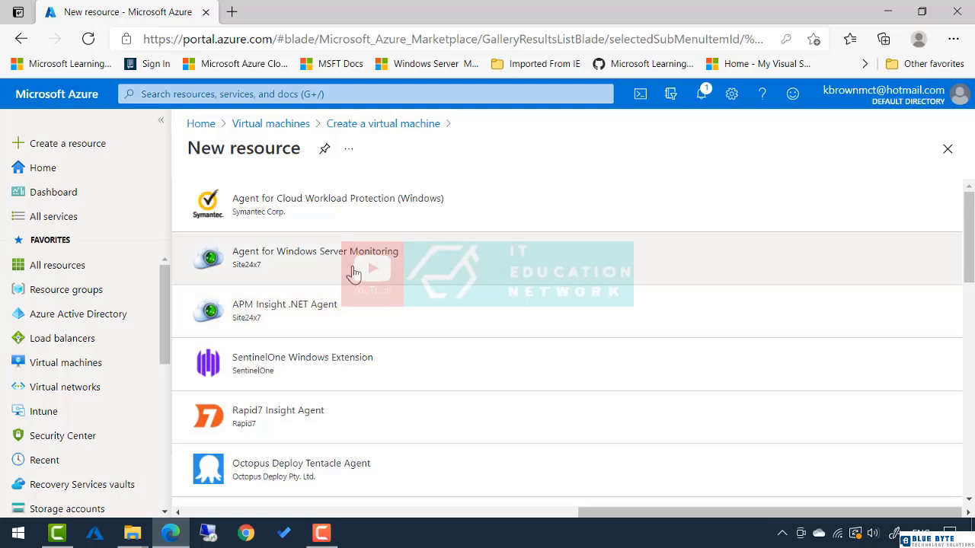
scroll(354, 274, down, 2)
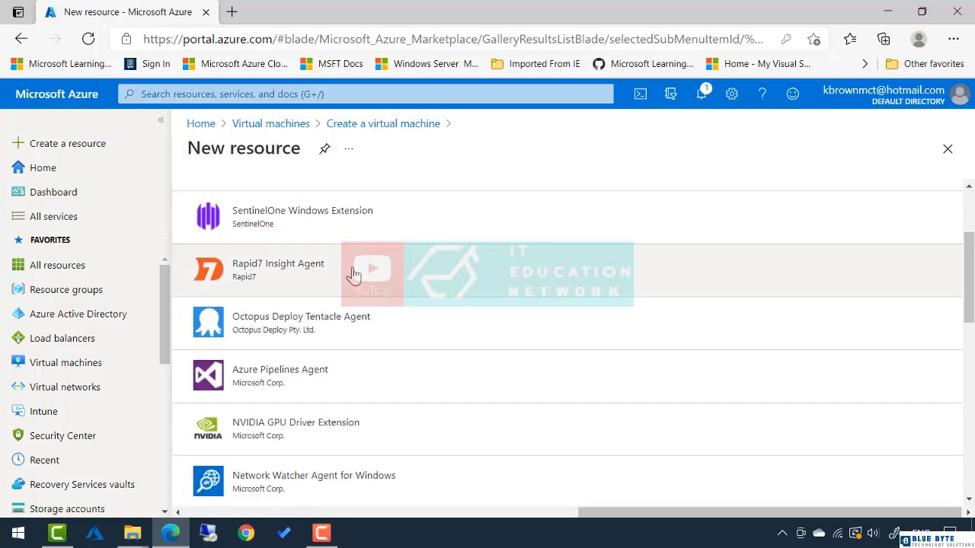
scroll(354, 274, down, 2)
scroll(354, 275, down, 1)
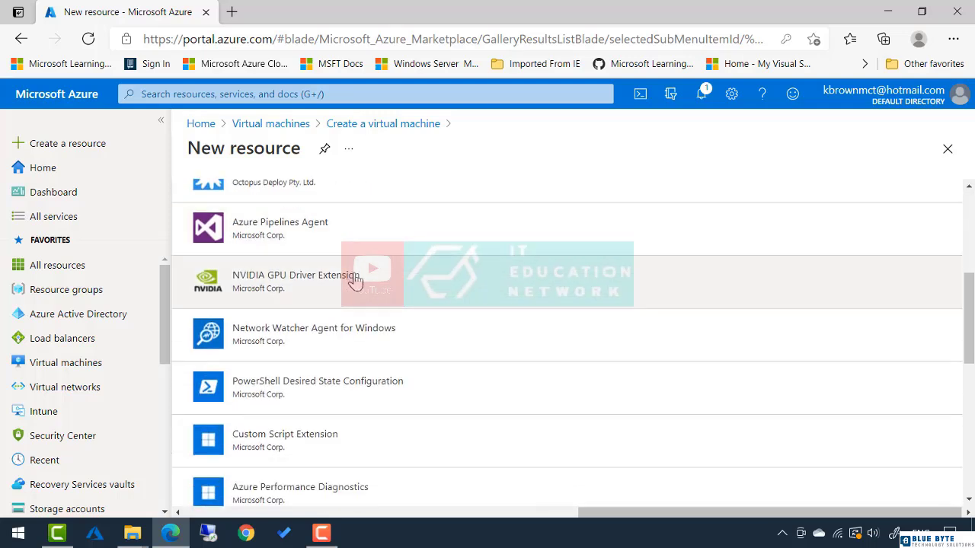
scroll(355, 280, down, 2)
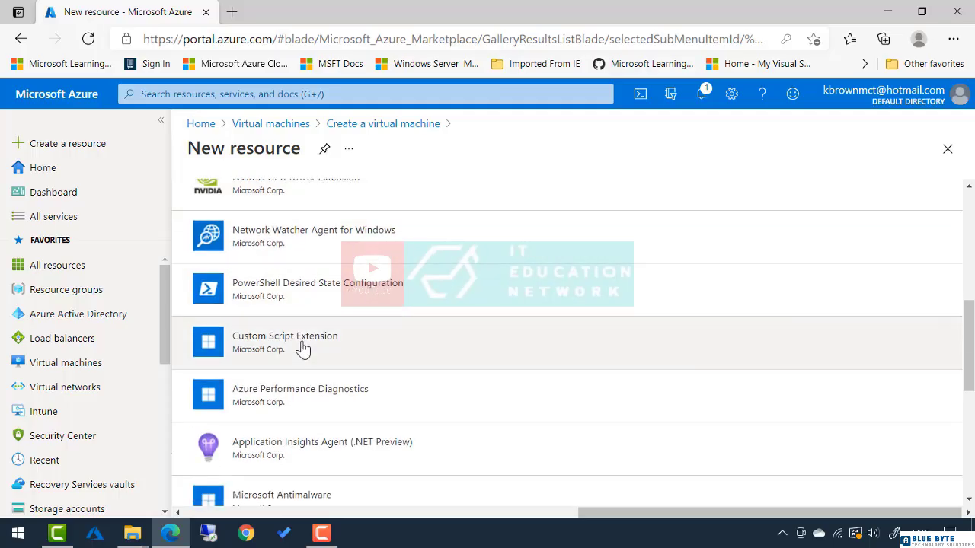
scroll(297, 356, down, 3)
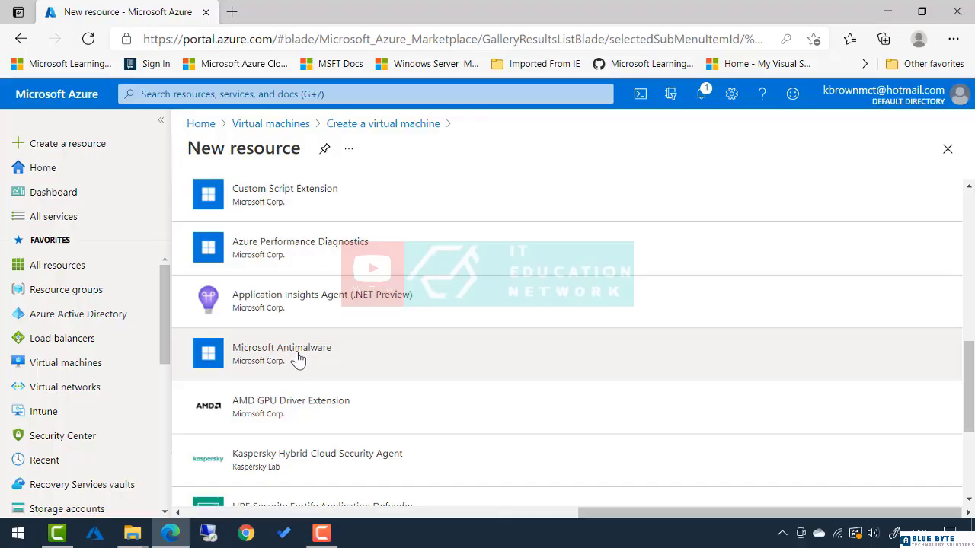
scroll(300, 358, down, 2)
scroll(301, 361, down, 2)
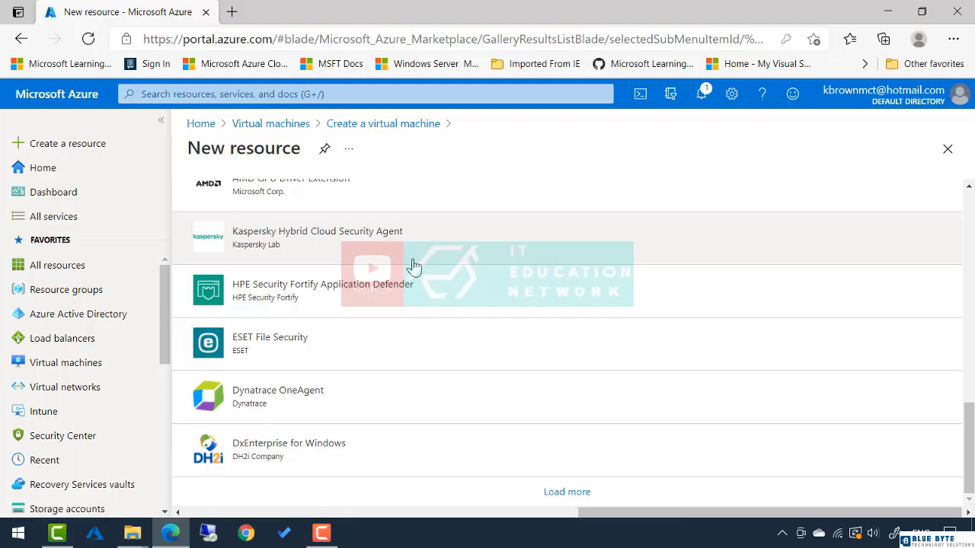
scroll(414, 265, up, 8)
scroll(413, 266, up, 5)
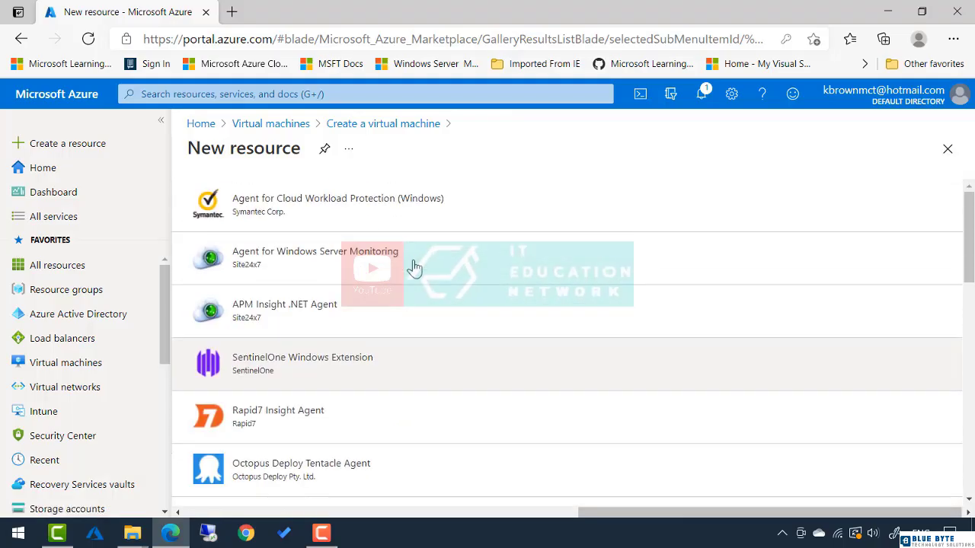
click(949, 153)
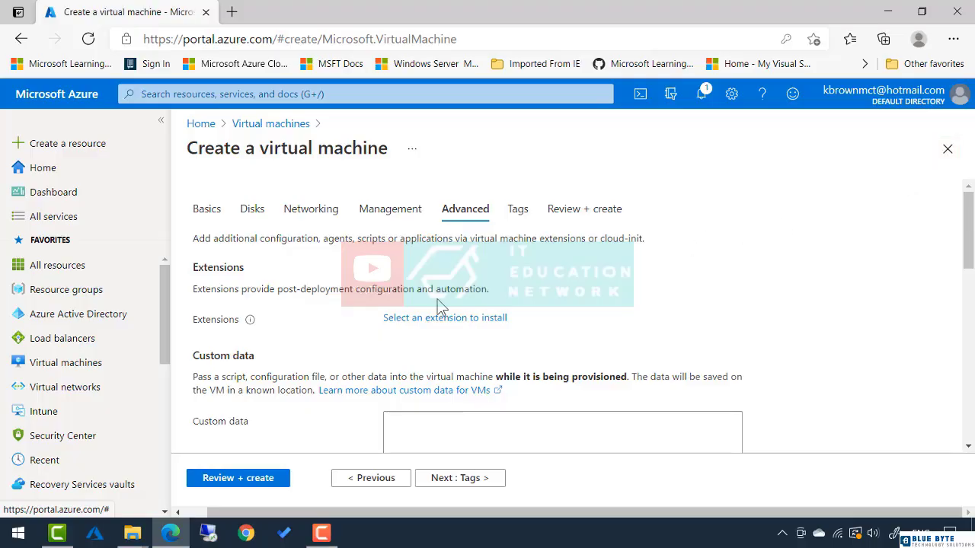
Step: Review the custom data section of the advanced settings and return to the start of the page
scroll(289, 325, down, 1)
scroll(288, 325, down, 1)
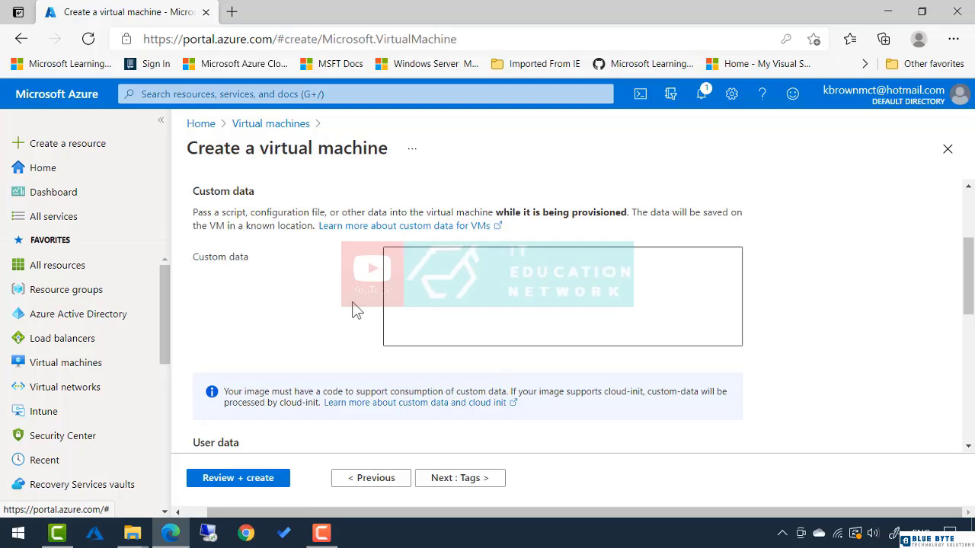
scroll(339, 338, up, 2)
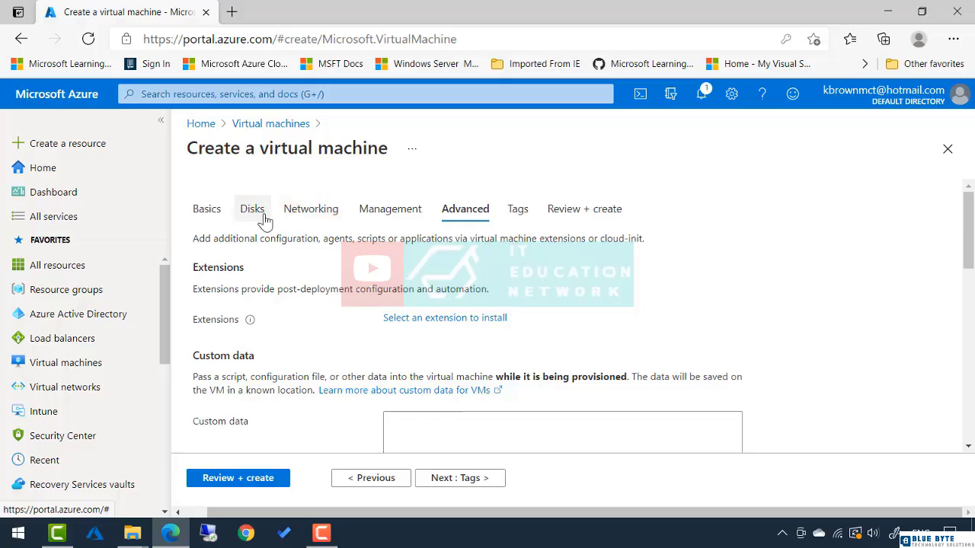
Step: Go back to the basic settings and review them through to the Windows Server licensing option
click(213, 210)
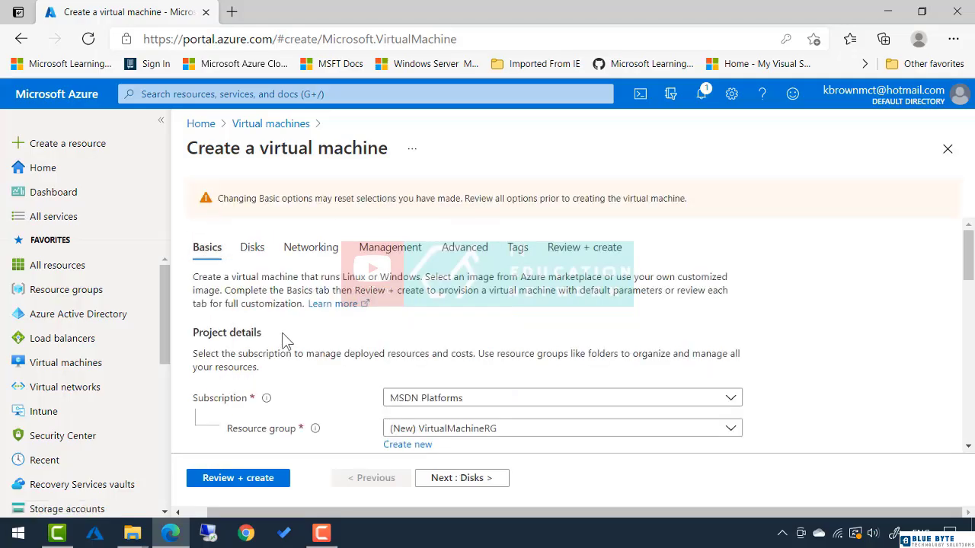
scroll(285, 340, down, 5)
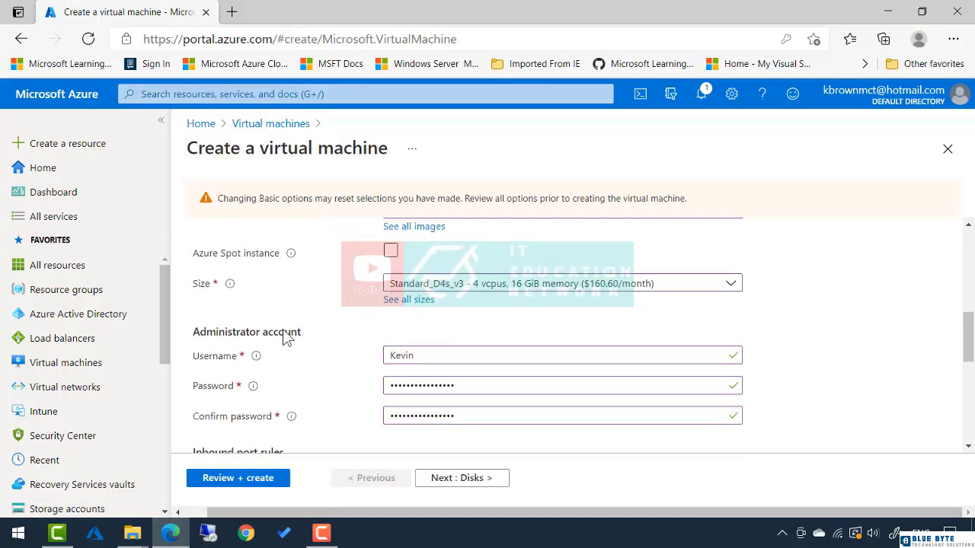
scroll(283, 336, down, 5)
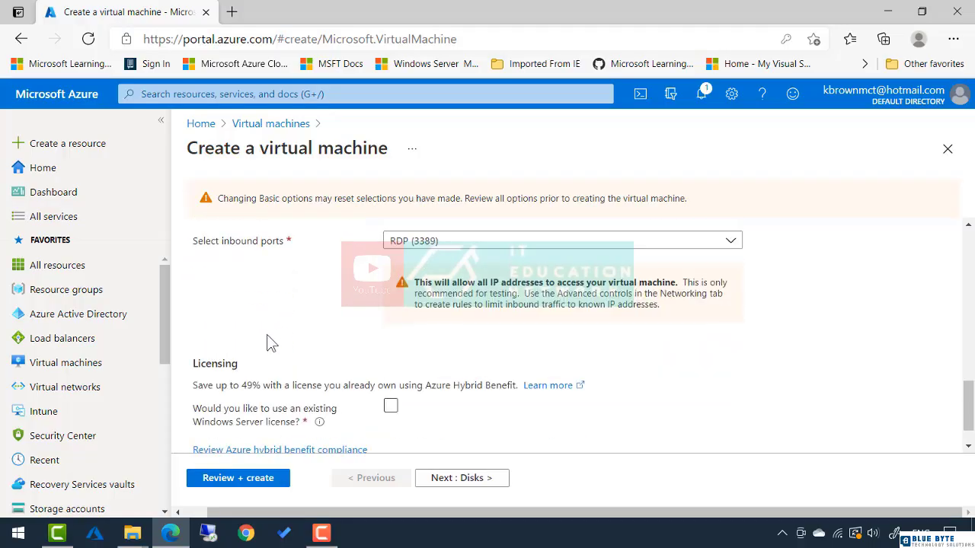
scroll(268, 342, down, 1)
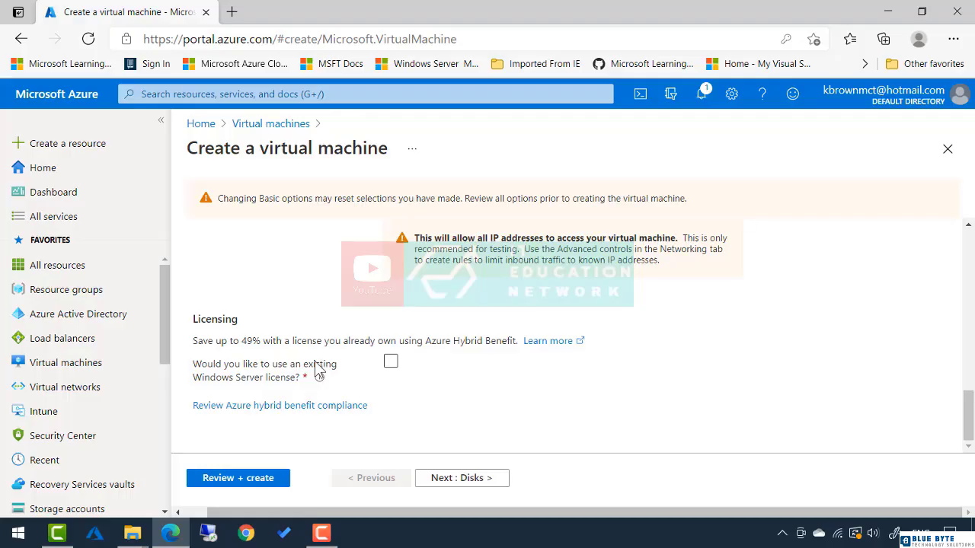
scroll(315, 362, up, 10)
scroll(315, 362, up, 5)
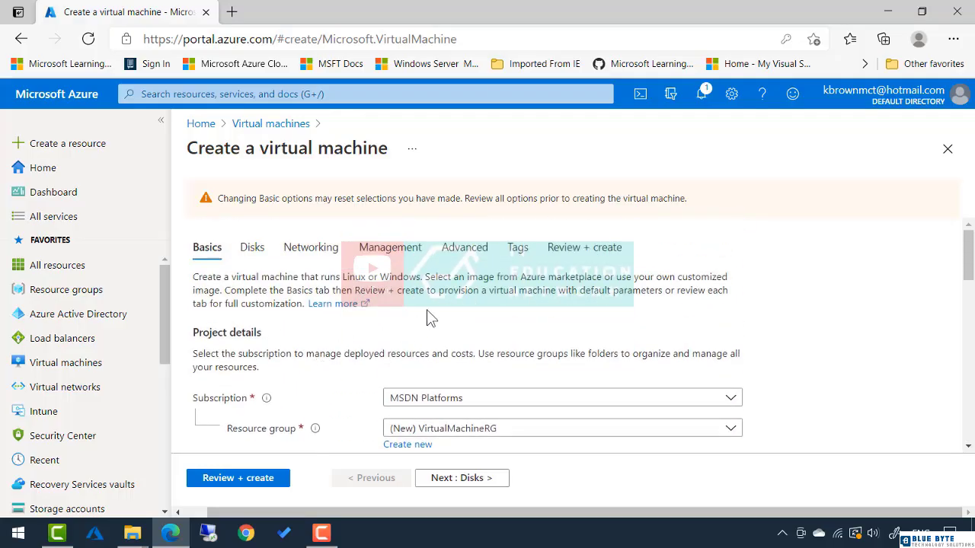
Step: Try out a resource tag named VM with the value VMCUS in the tag settings, and delete it again
click(519, 248)
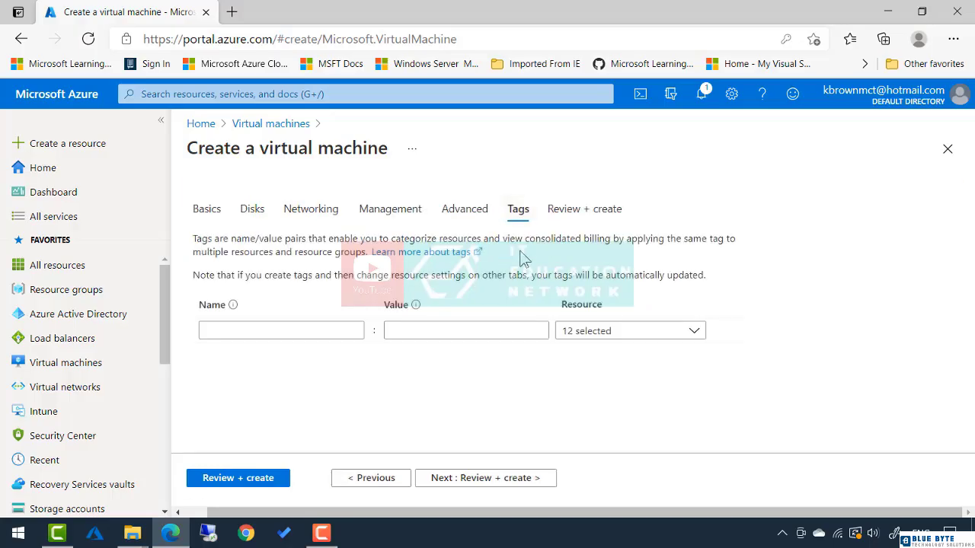
click(321, 329)
text(VM)
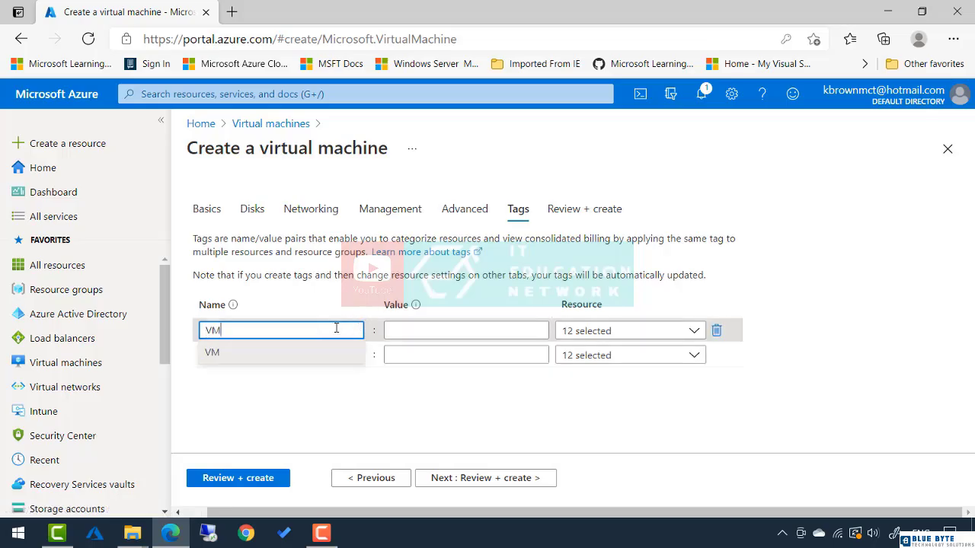
click(366, 299)
click(421, 327)
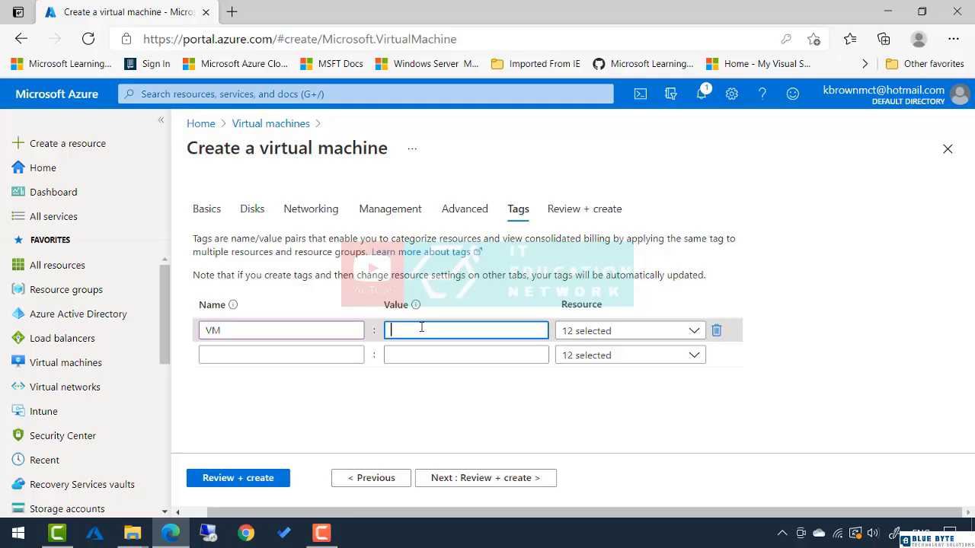
text(VM)
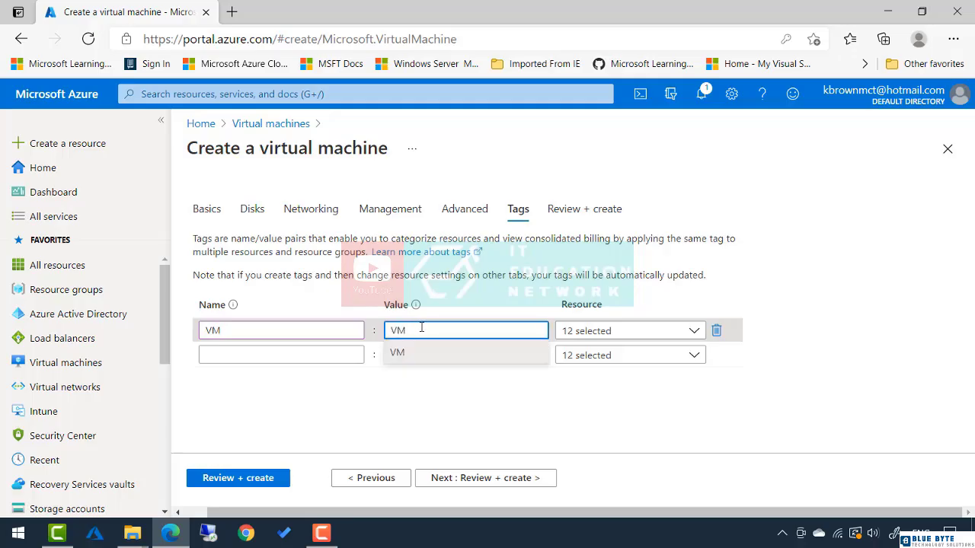
text(CUS)
click(335, 278)
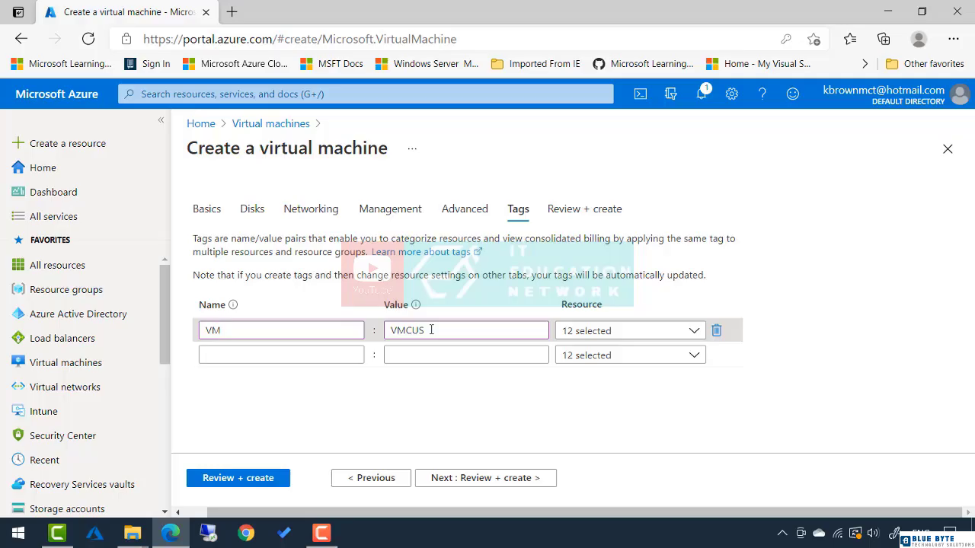
click(715, 331)
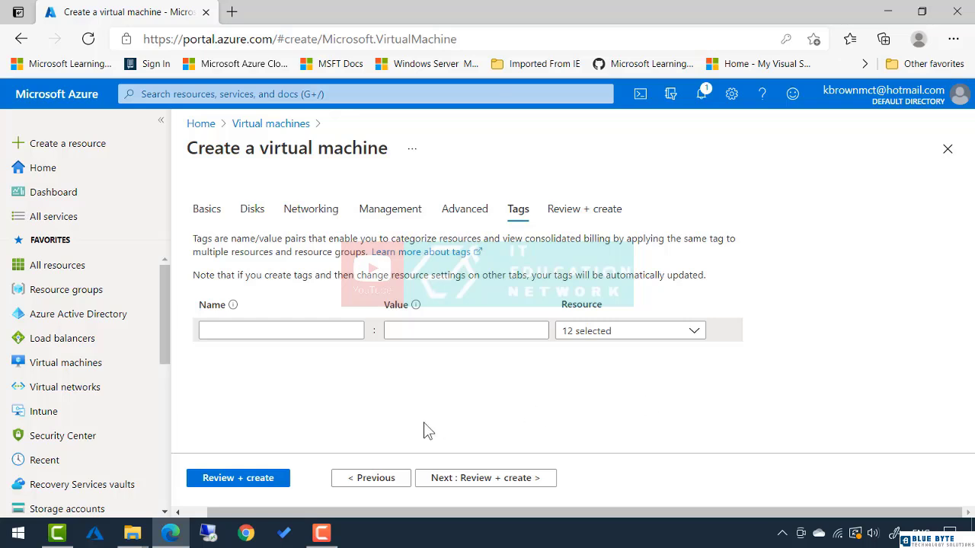
Step: Validate and create the virtual machine, and go to the deployed resource once the deployment completes
click(259, 480)
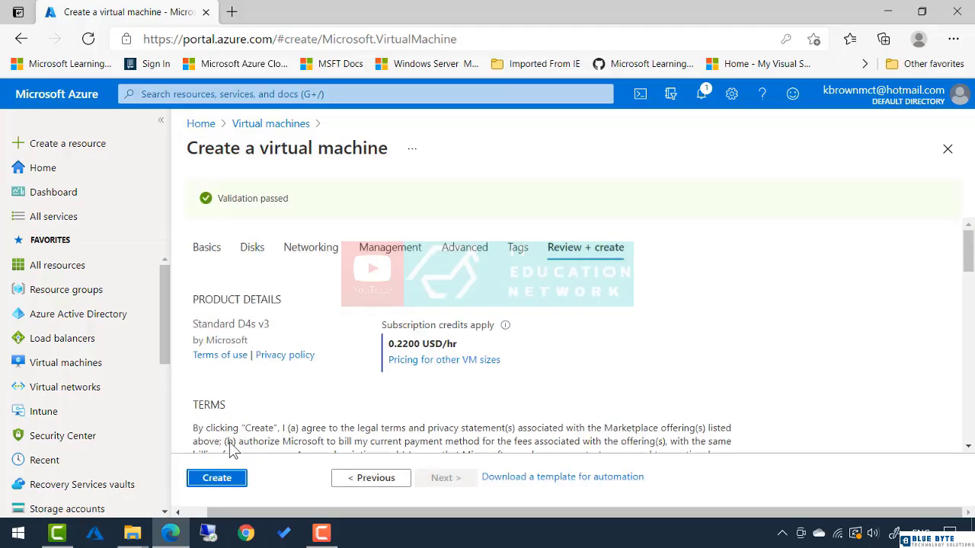
click(222, 484)
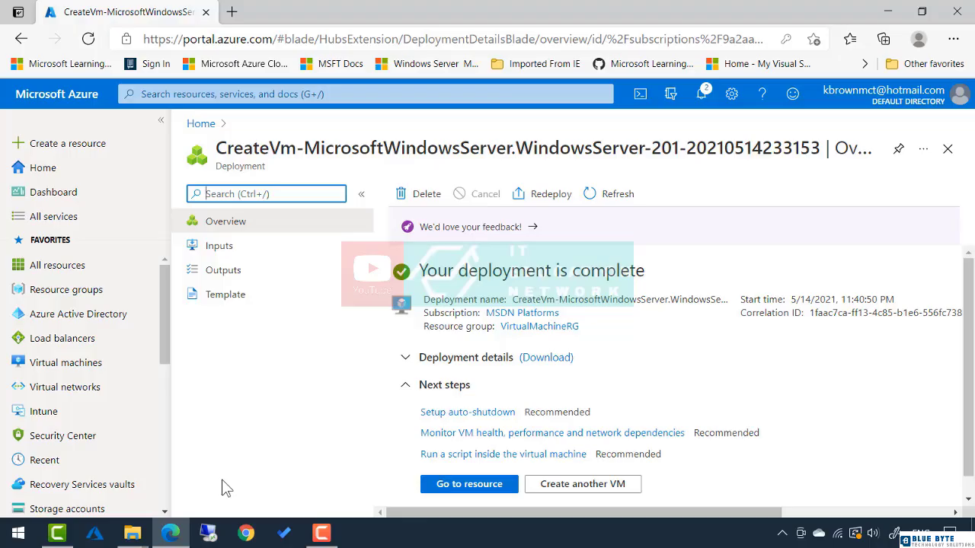
click(452, 488)
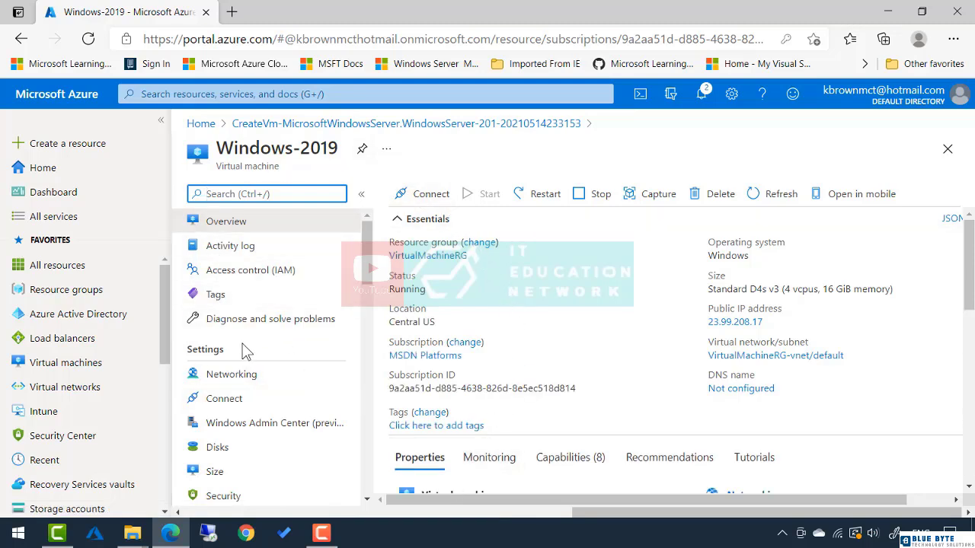
Step: Open Windows-2019 from the list of virtual machines and show its RDP connection settings
click(71, 370)
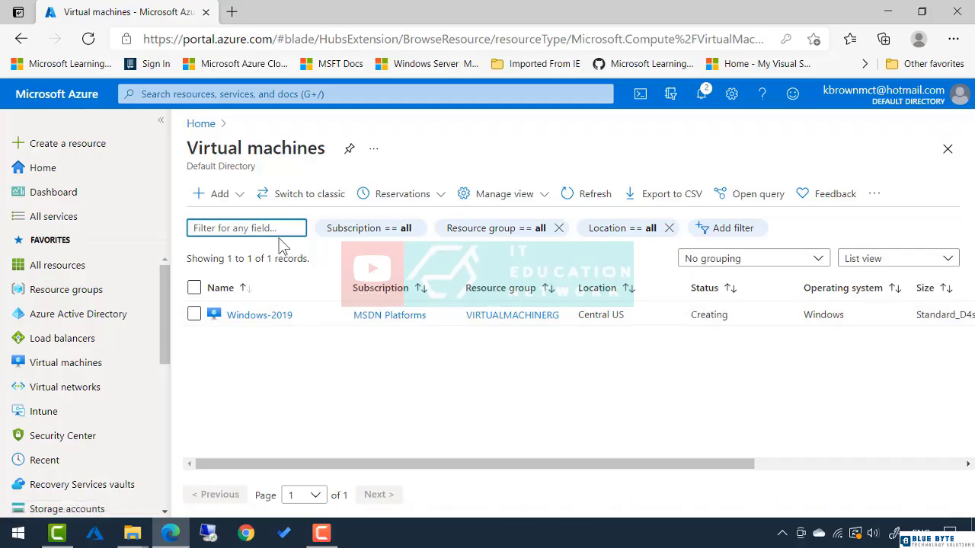
click(258, 320)
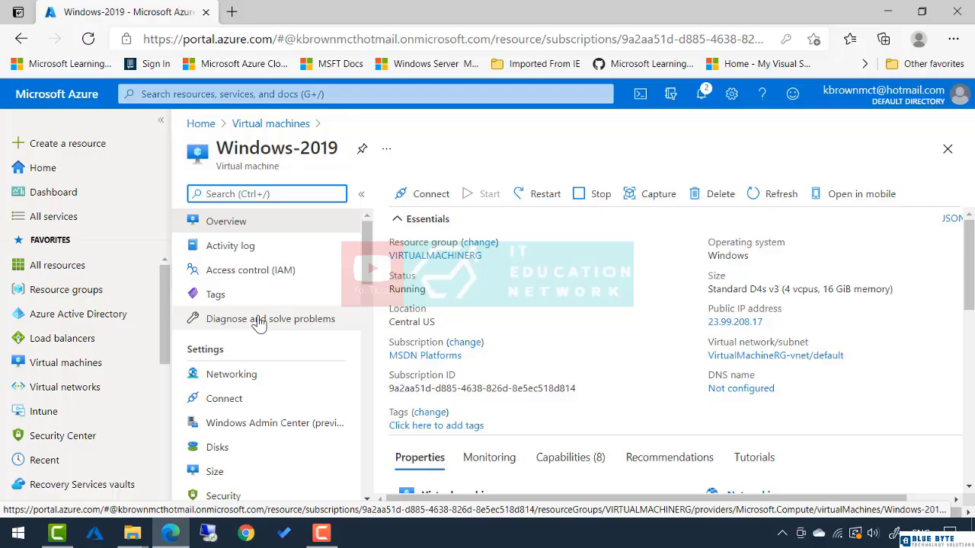
click(429, 202)
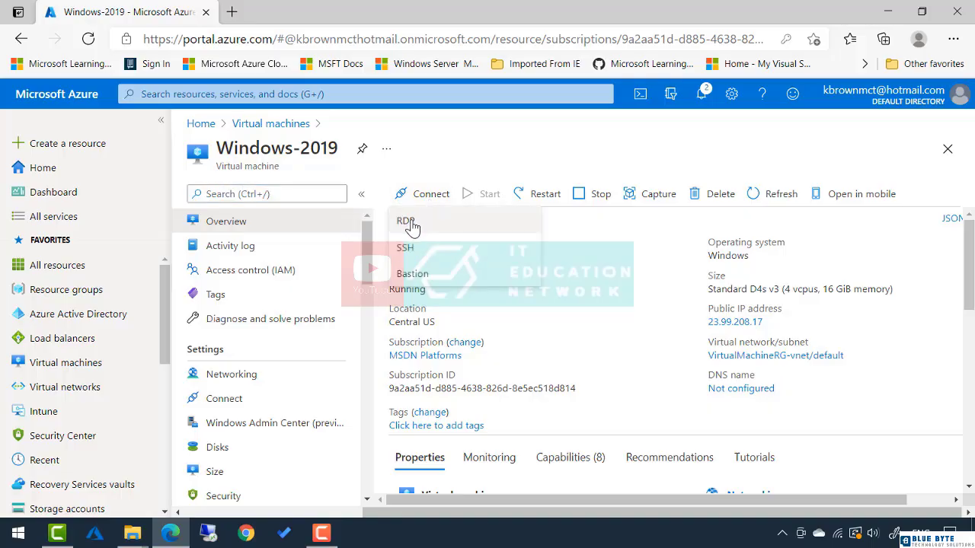
click(407, 222)
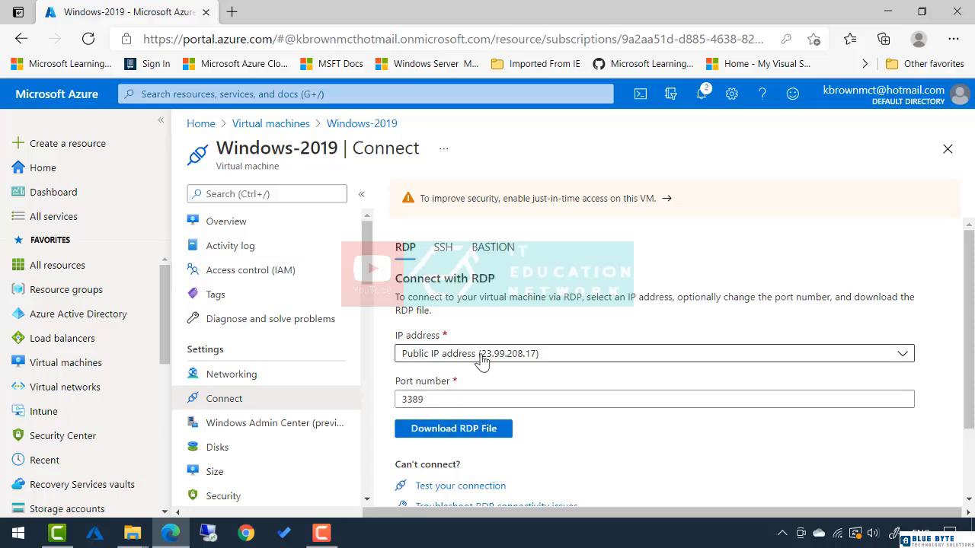
Step: Download the RDP file for Windows-2019, open it, and connect despite the unknown publisher
click(450, 434)
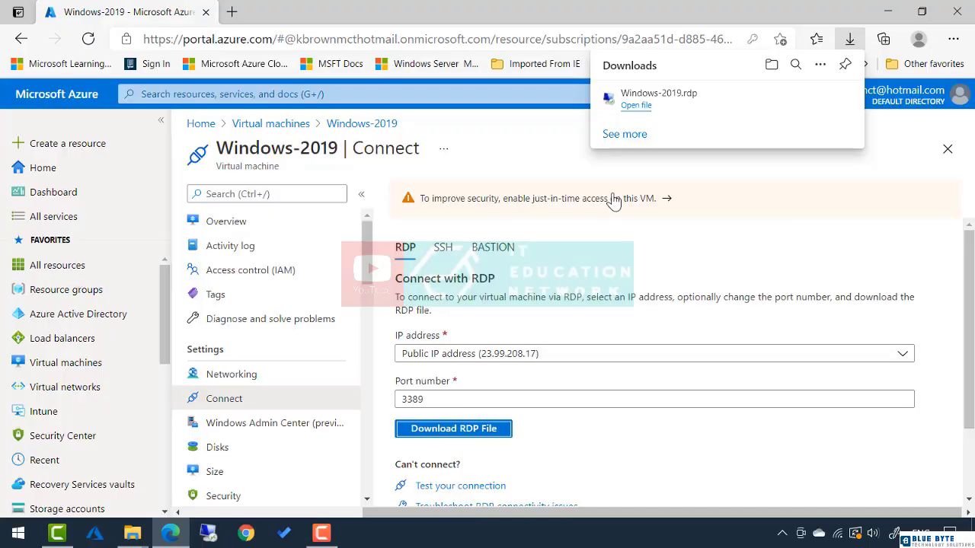
click(638, 106)
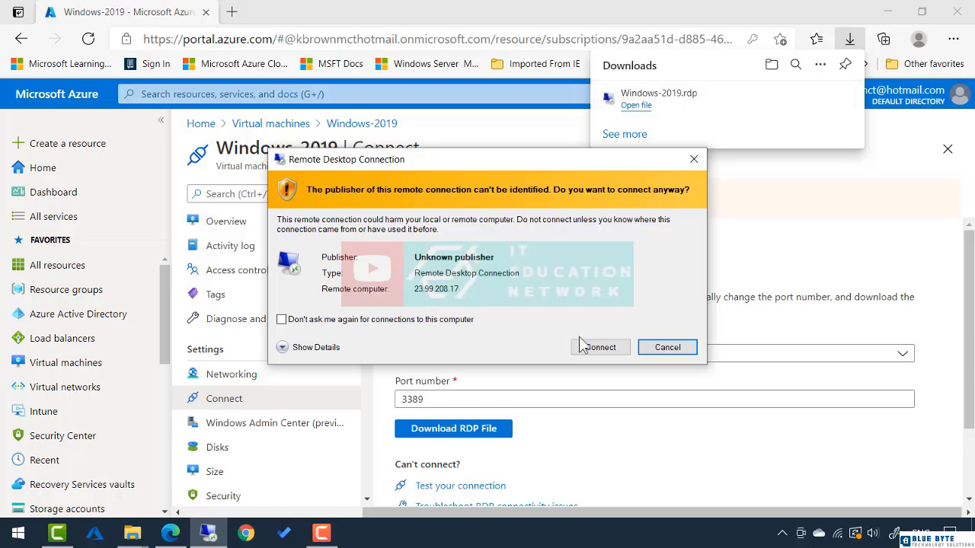
click(600, 348)
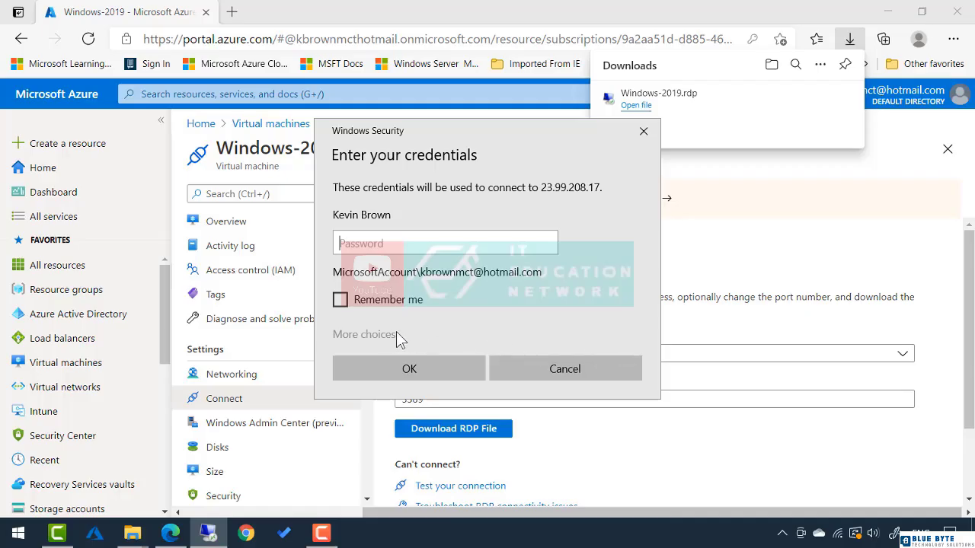
Step: Choose a different account for the remote connection and submit the administrator's user name and password
click(373, 333)
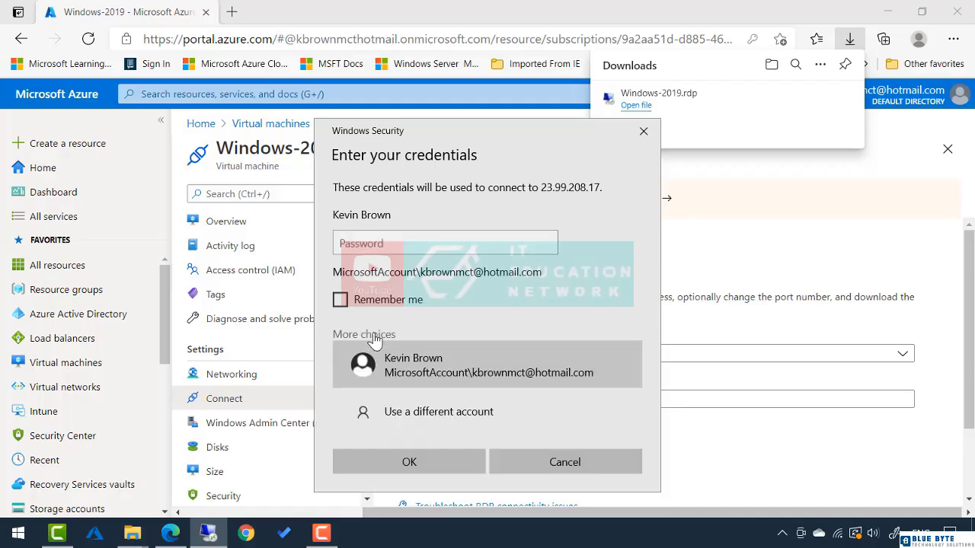
click(402, 411)
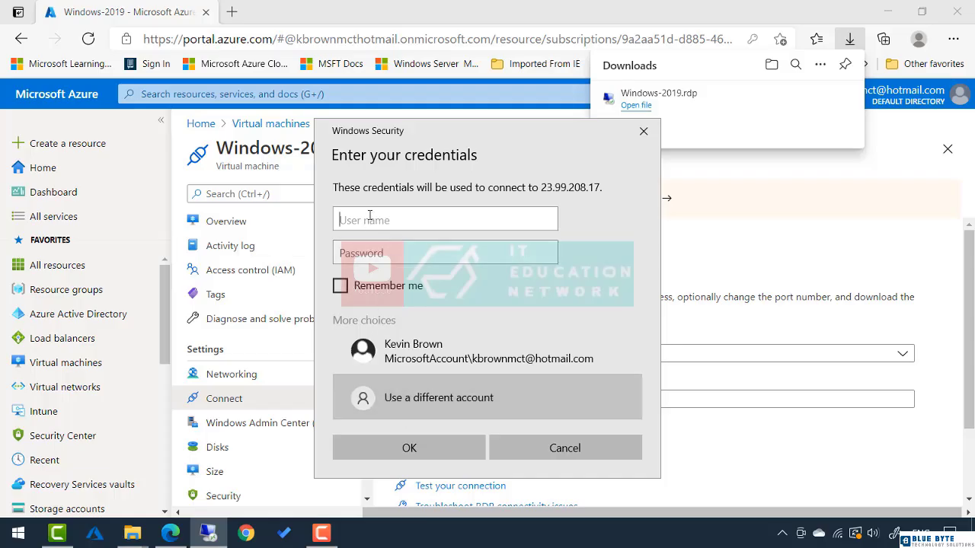
text(kevin)
key(Tab)
text(*******)
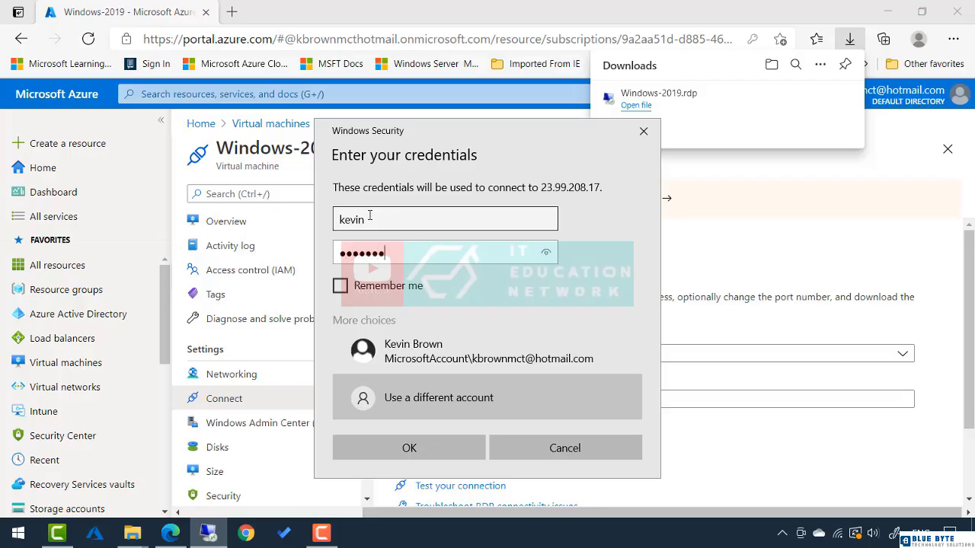
text(*********)
click(411, 451)
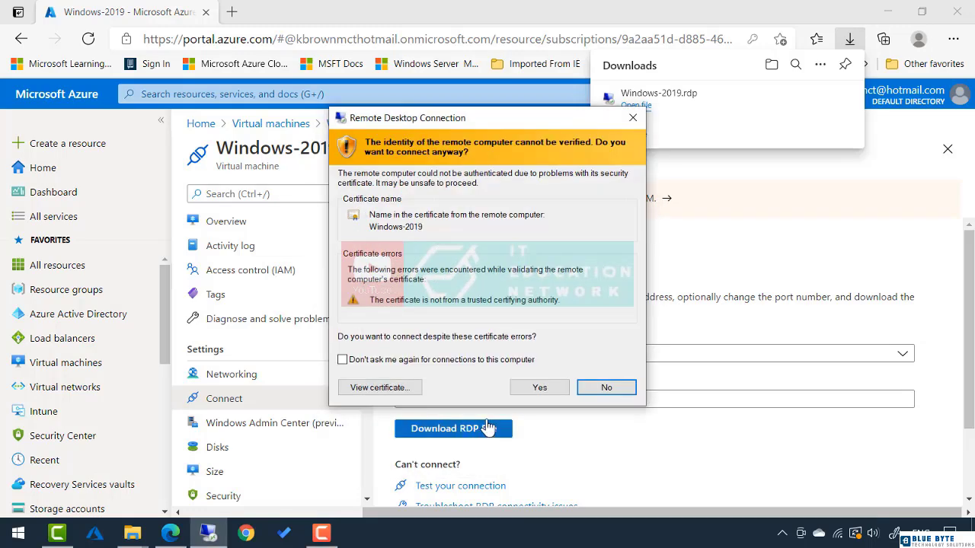
Step: Connect to Windows-2019 despite the certificate errors, allow network discovery, and dismiss the Windows Admin Center message in Server Manager
click(535, 388)
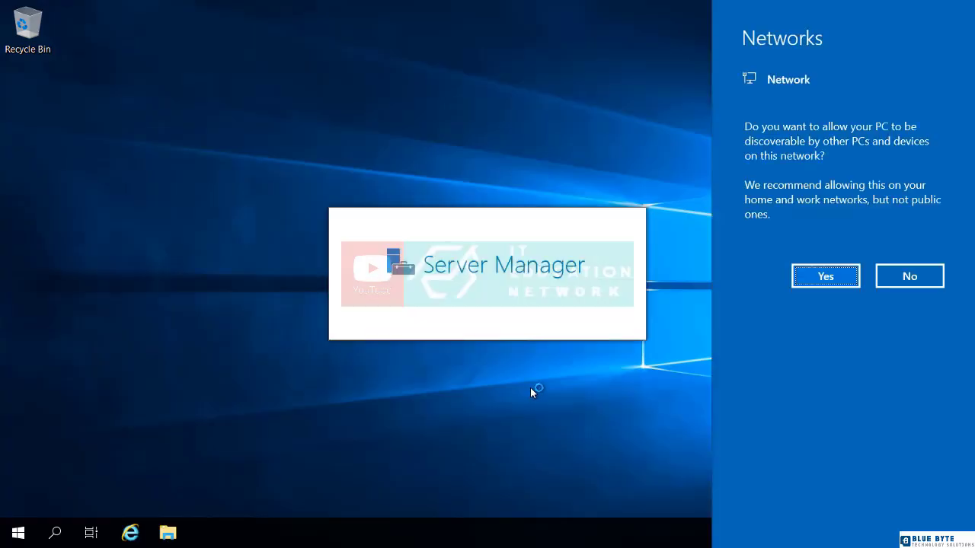
click(810, 281)
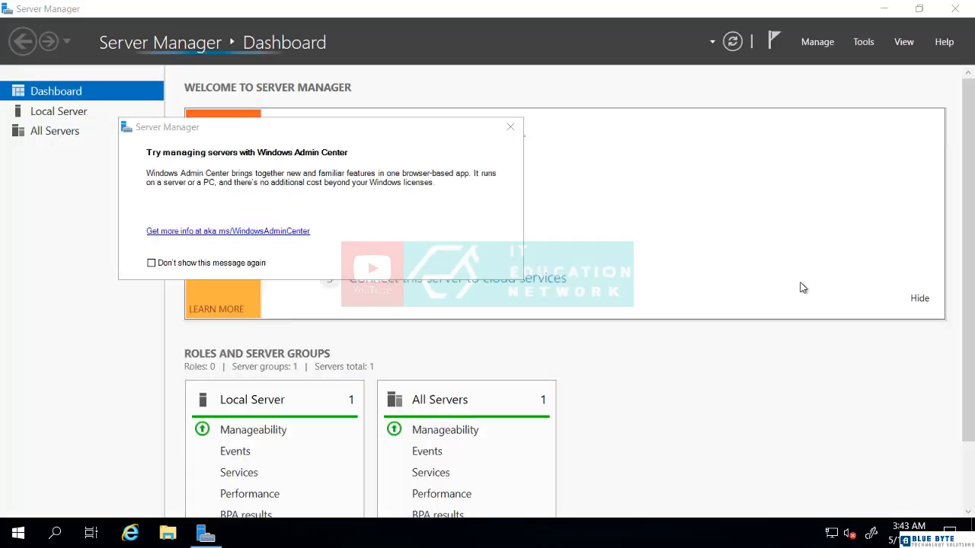
click(510, 127)
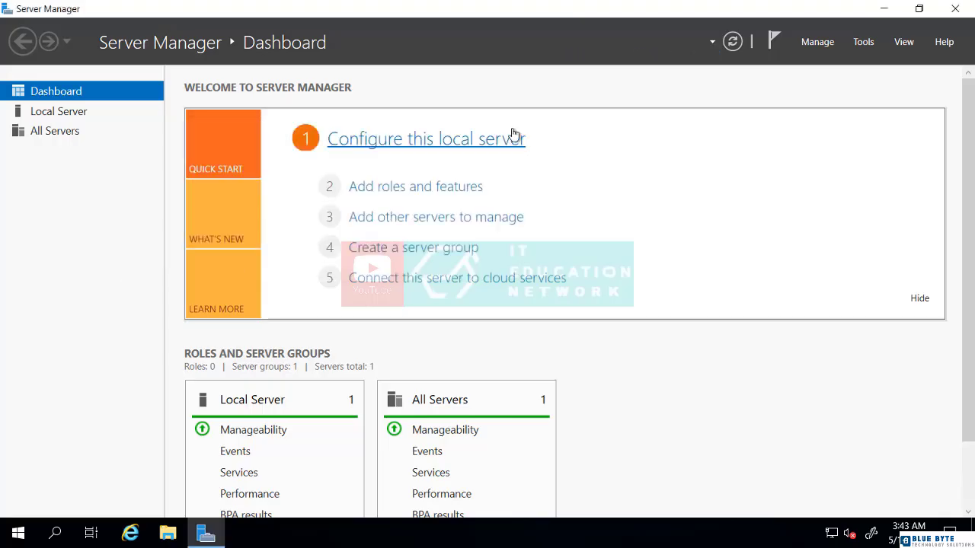
click(411, 192)
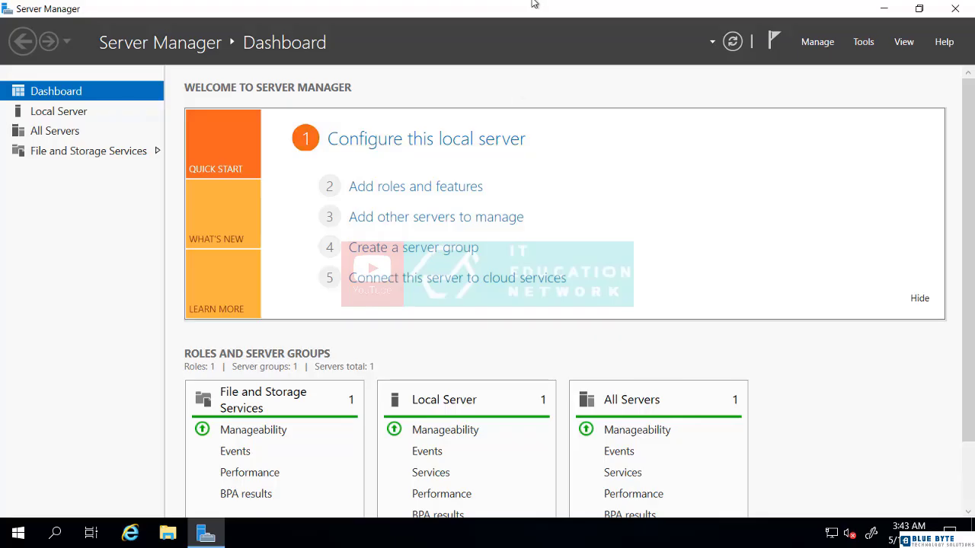
Step: End the remote session and stop the Windows-2019 virtual machine in the Azure portal without reserving its public IP address
mouse_move(609, 15)
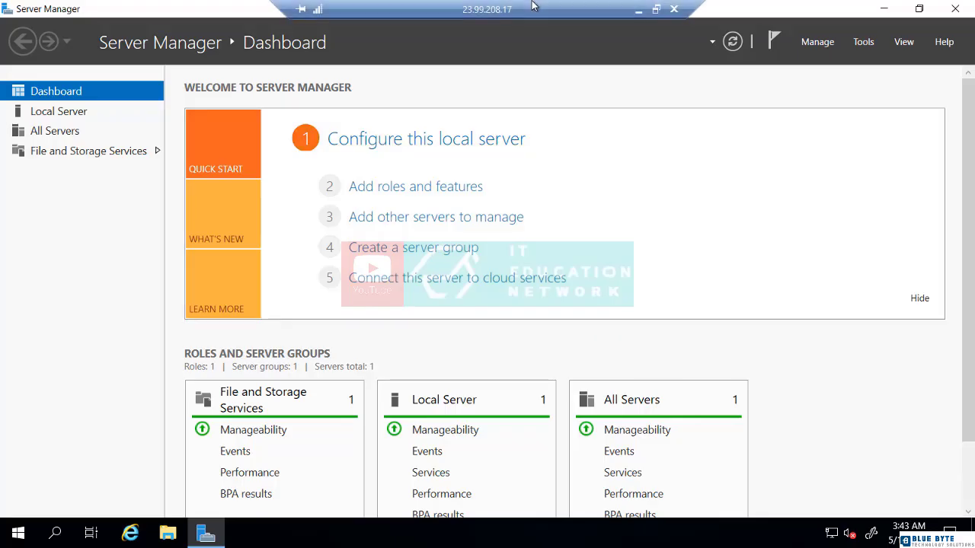
click(674, 14)
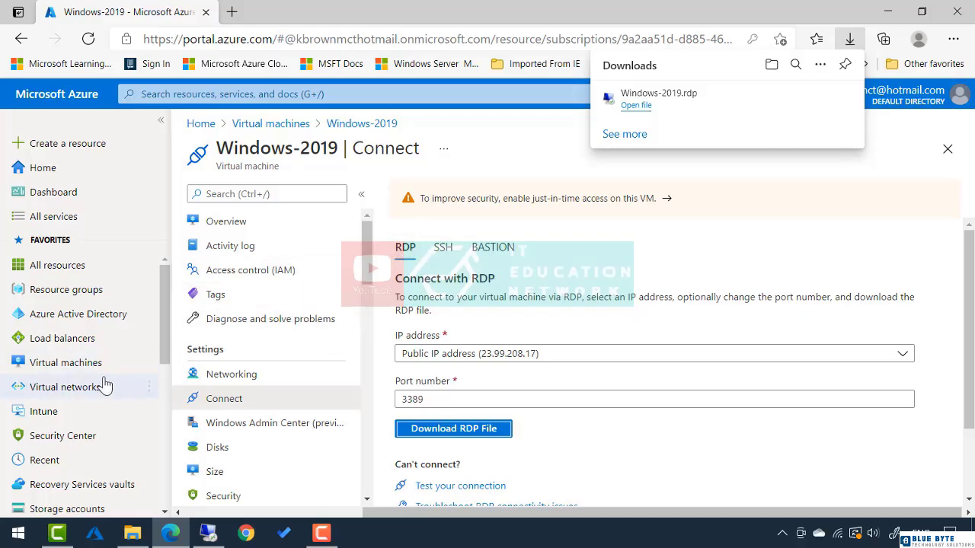
click(84, 368)
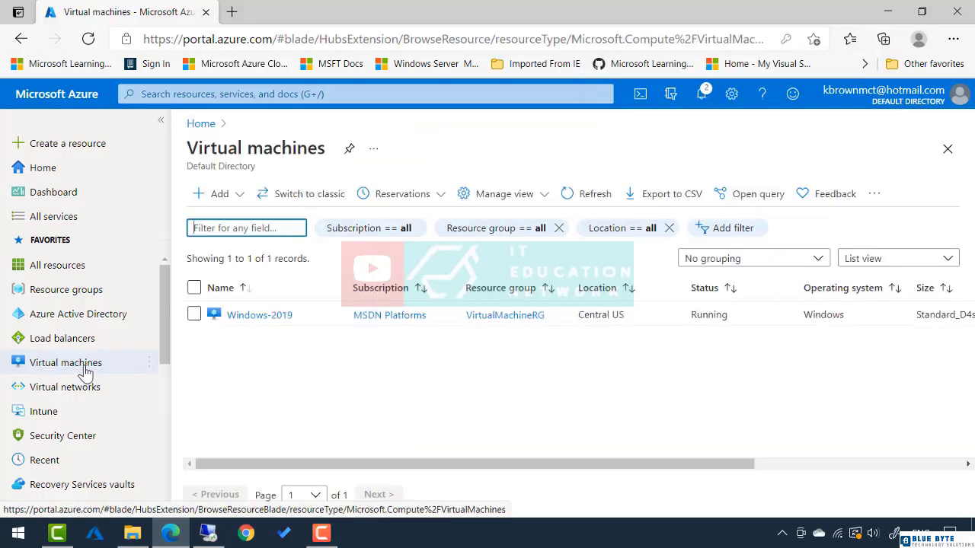
click(264, 320)
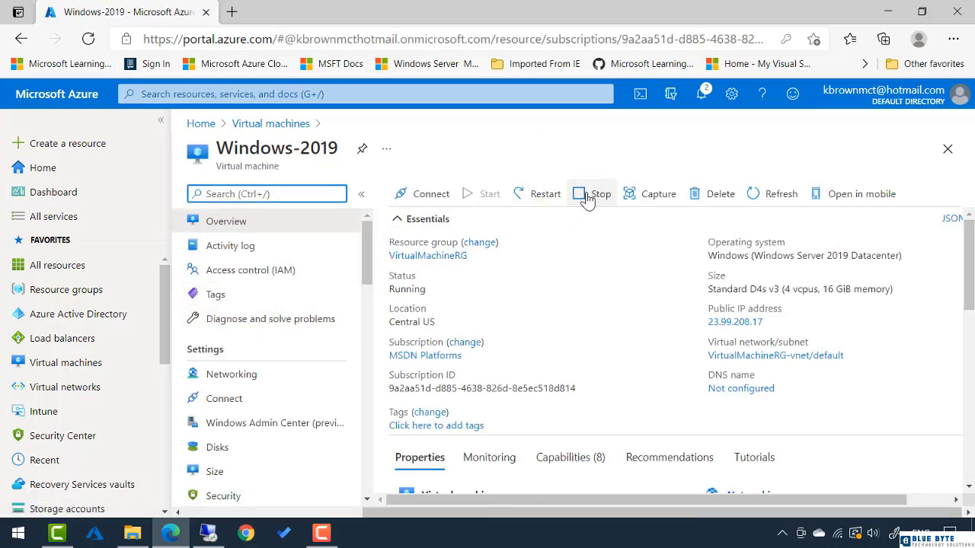
click(588, 198)
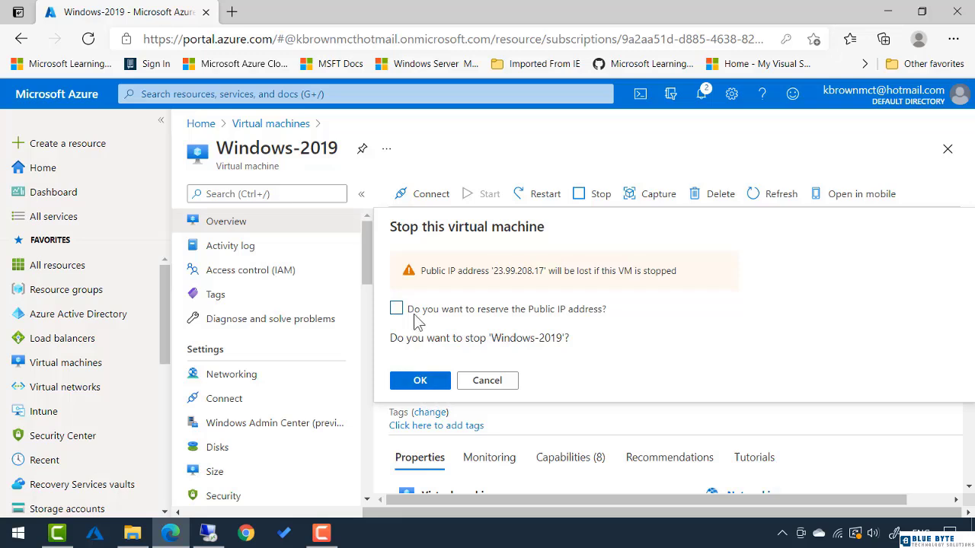
click(424, 381)
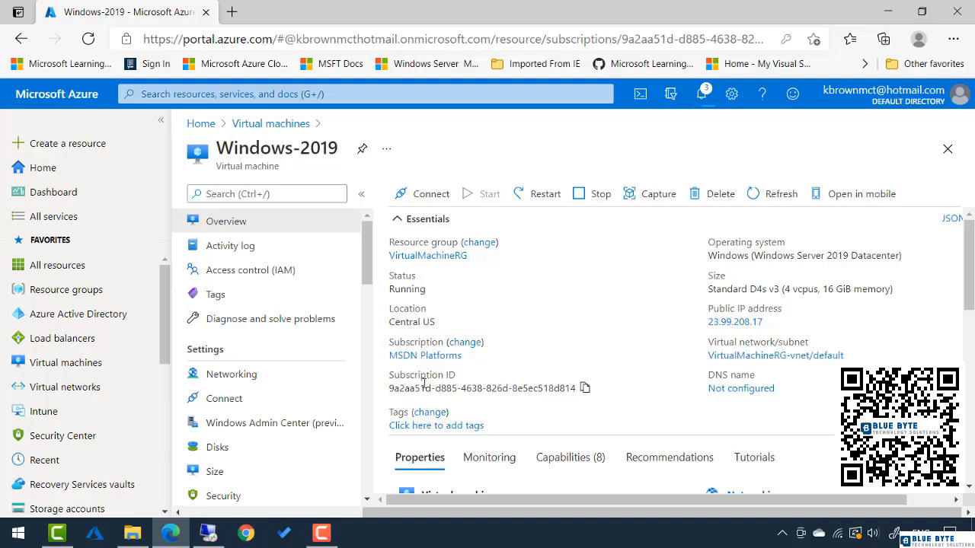
Step: Open the resource group VirtualMachineRG and delete it with all its resources, confirming with the name virtualmachinerg
click(83, 296)
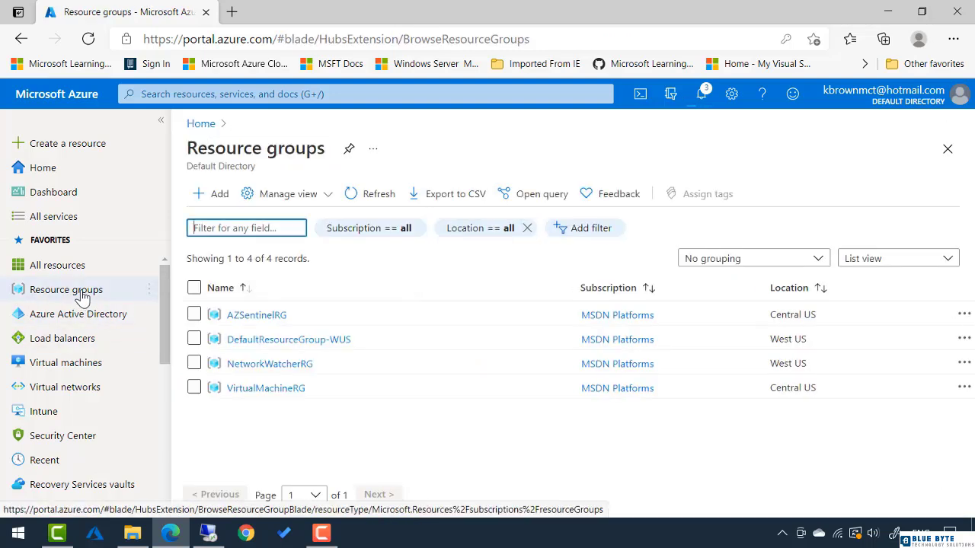
click(258, 388)
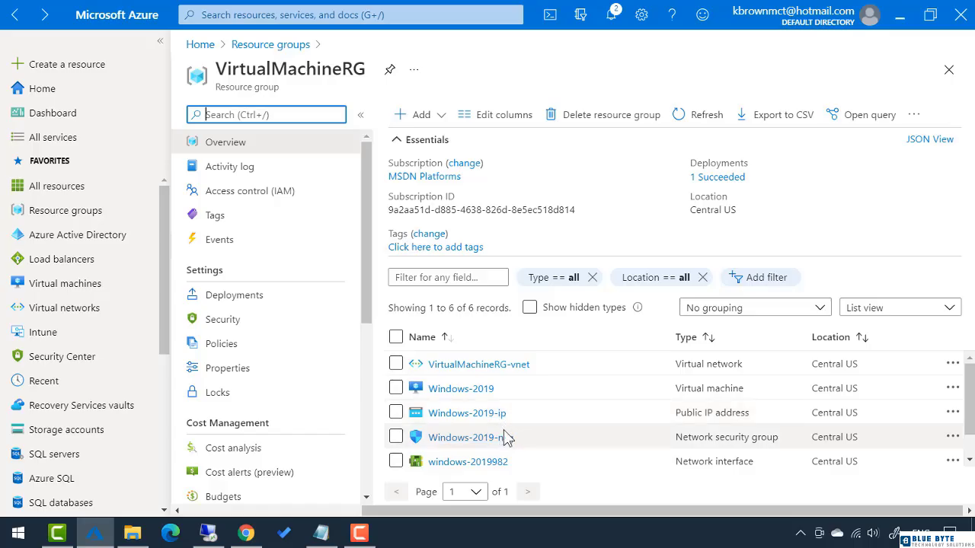
scroll(507, 435, down, 1)
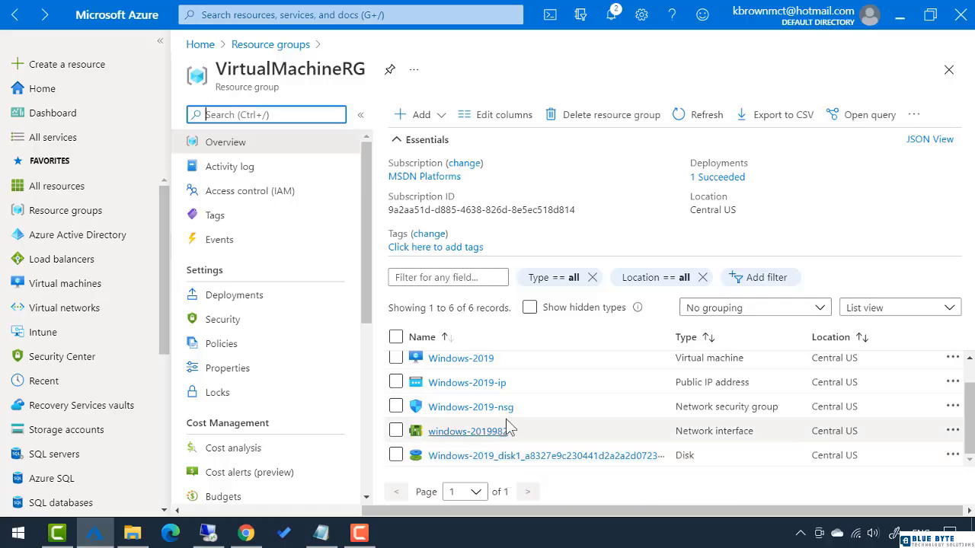
click(602, 116)
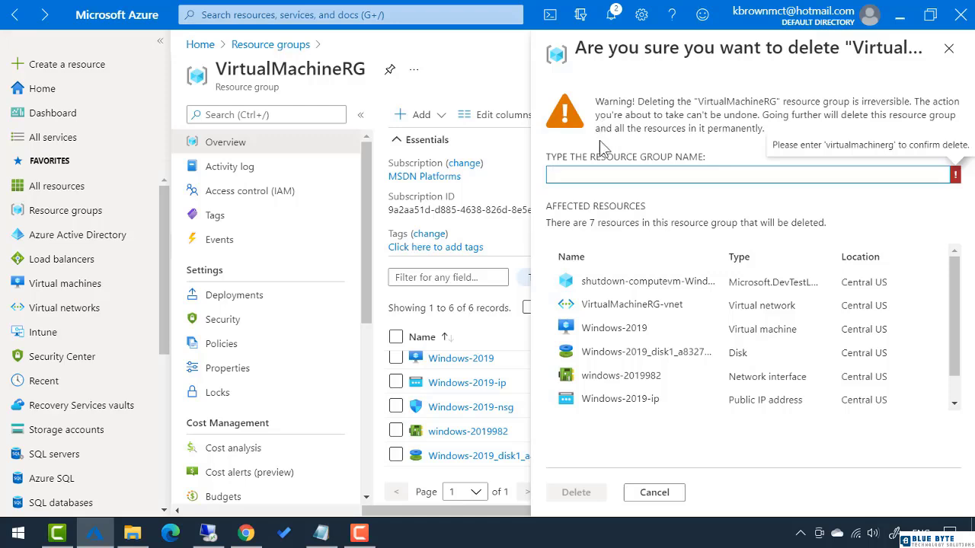
text(virut)
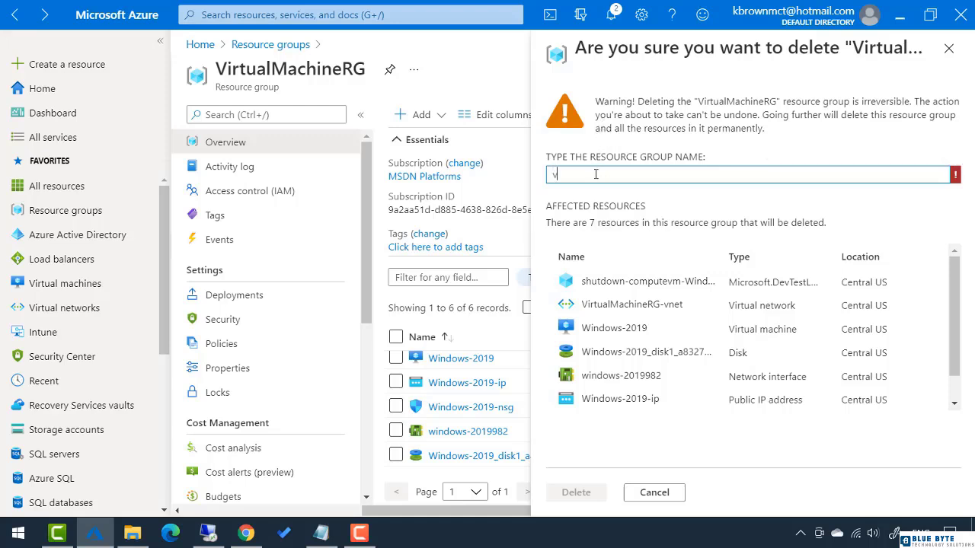
key(BackSpace)
key(BackSpace)
key(BackSpace)
text(rtualmachinerg)
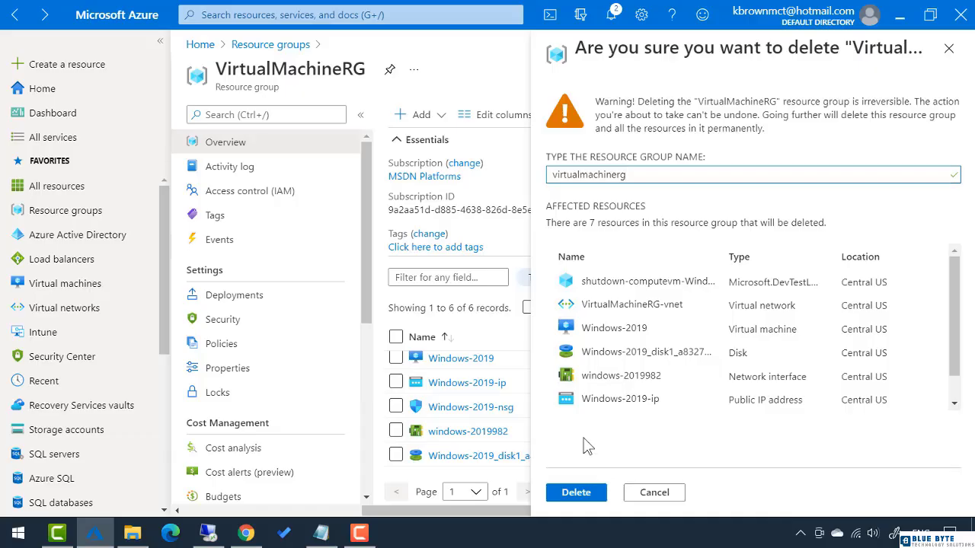
click(576, 493)
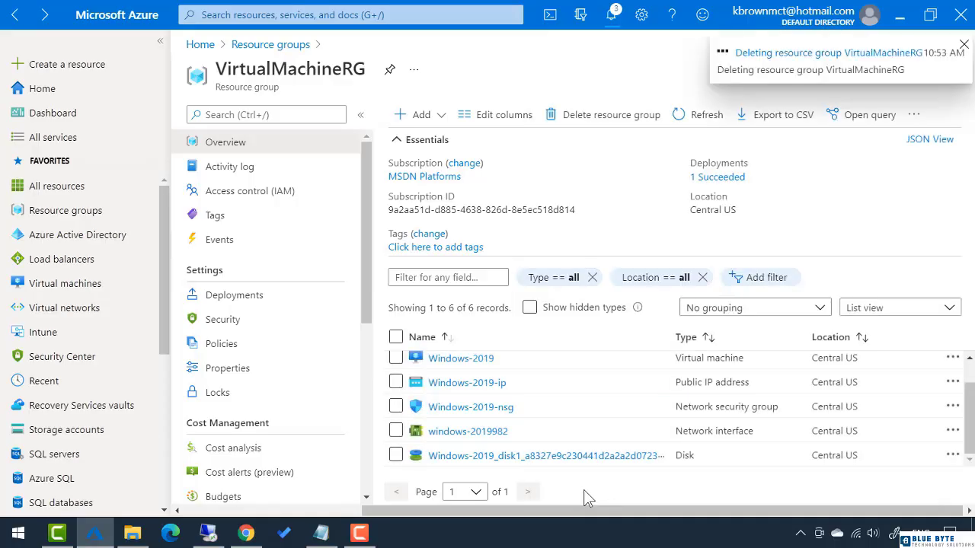